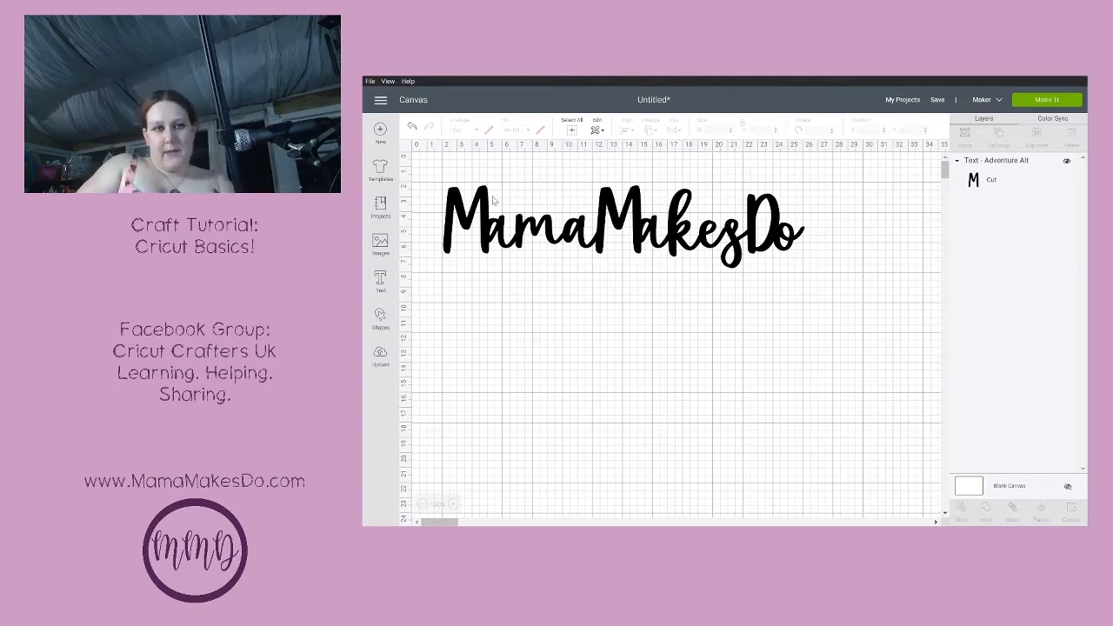
Ungroup the "MamaMakesDo" text into separate letters and look through the resulting letter layers.
left_click_drag(422, 169, 840, 275)
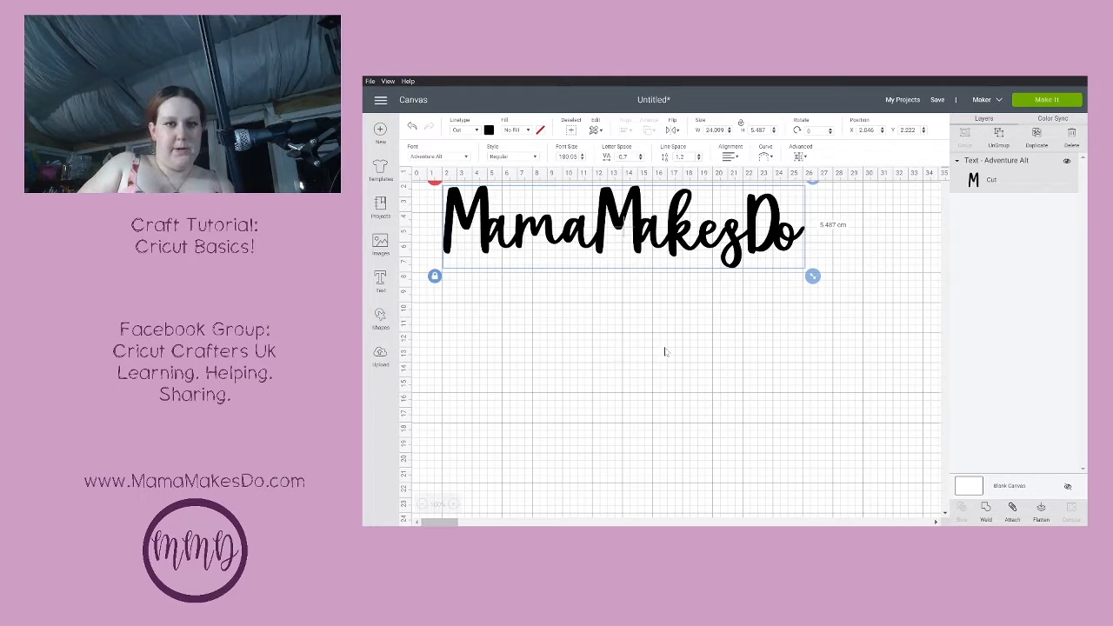
left_click(611, 406)
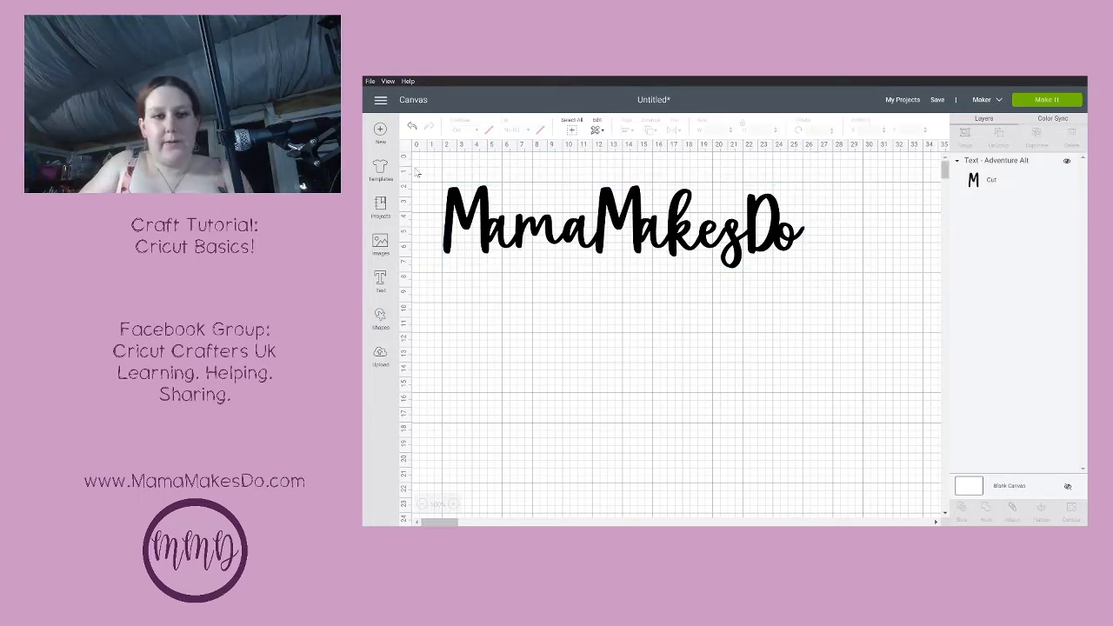
left_click_drag(430, 168, 832, 286)
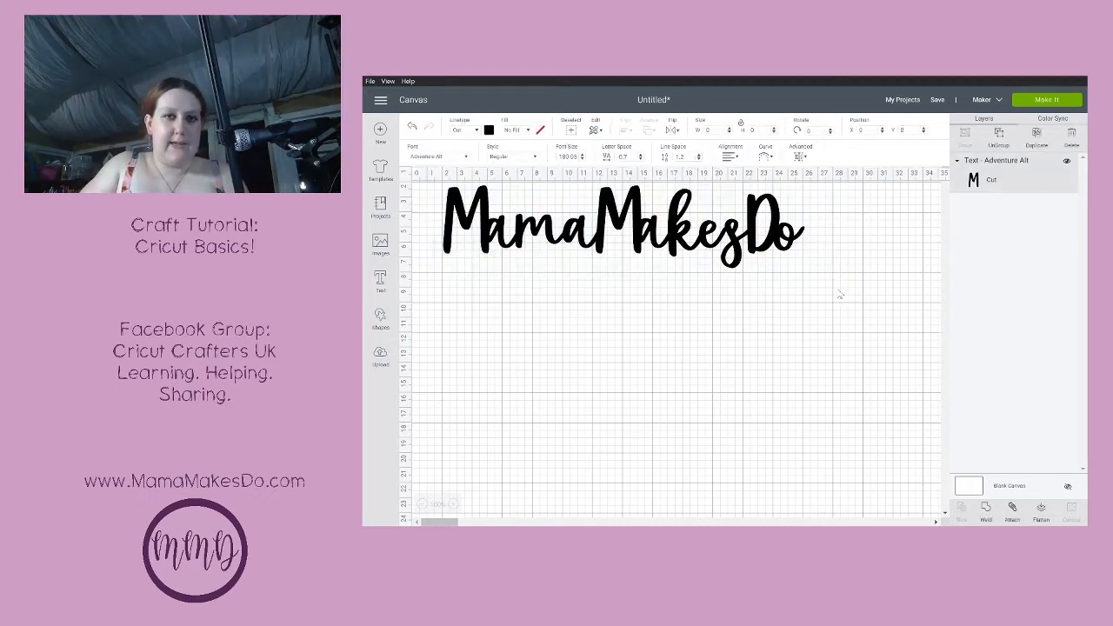
left_click(798, 156)
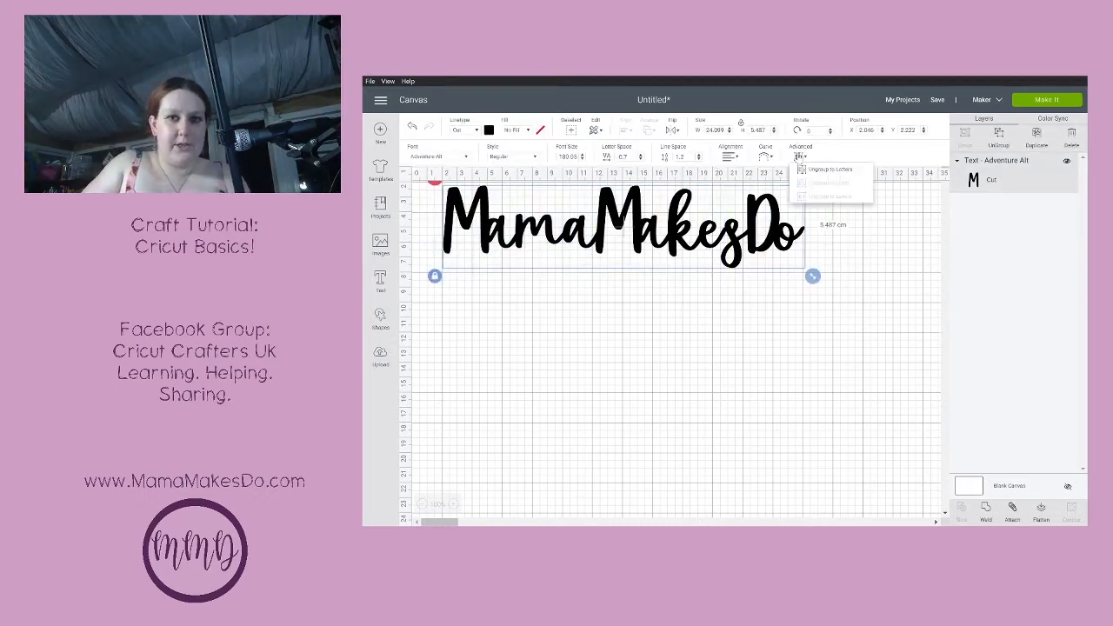
left_click(832, 176)
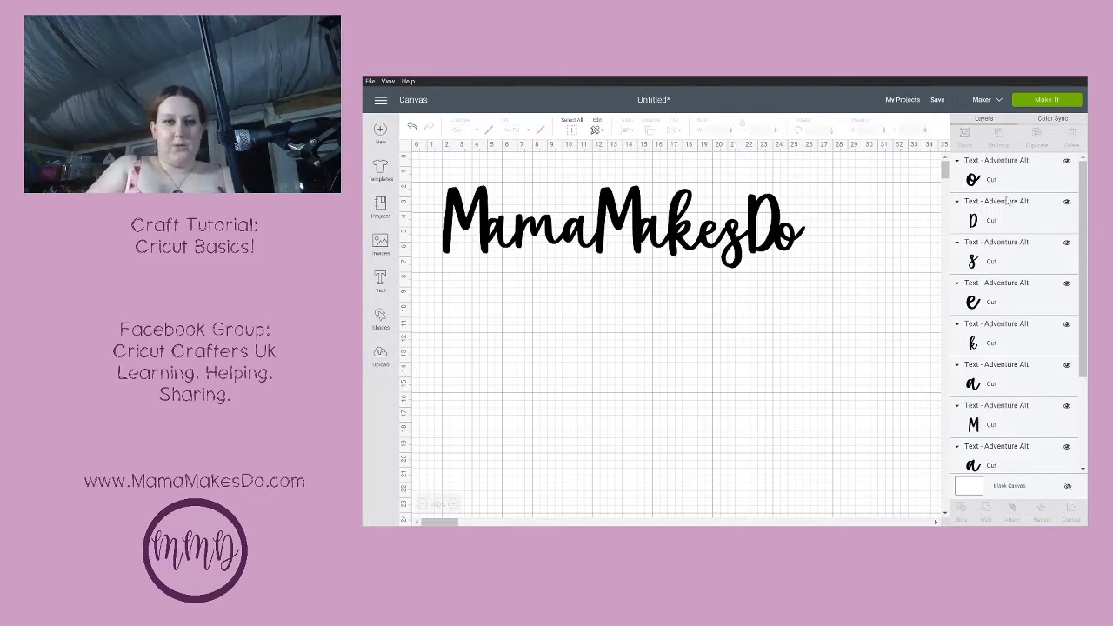
scroll(1012, 234, "down", 3)
scroll(1017, 311, "up", 3)
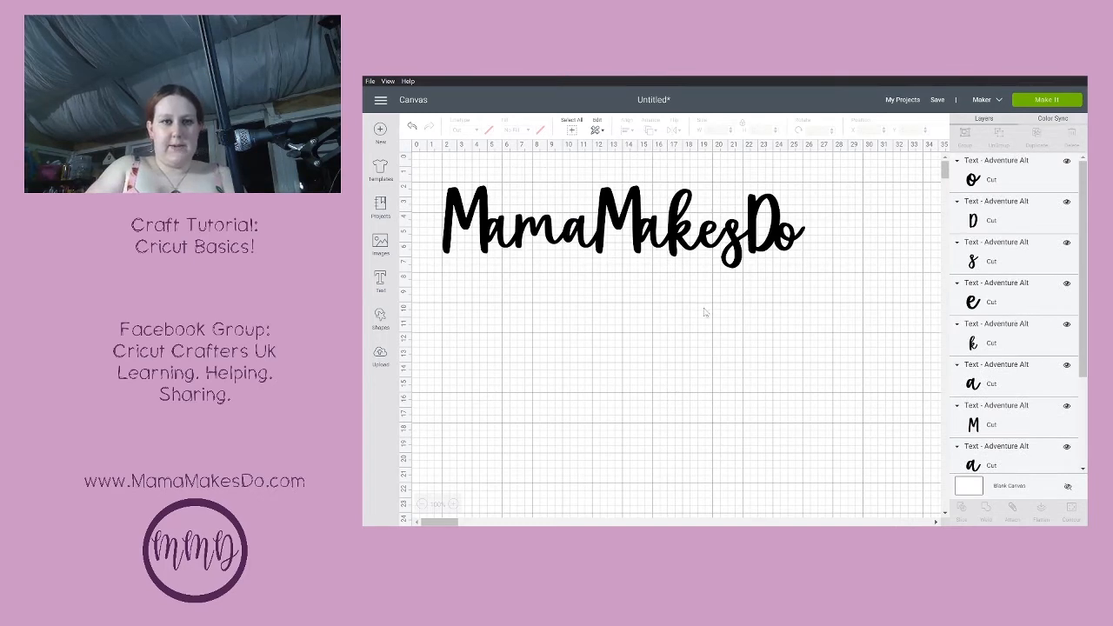
Try moving the final letter "o" away from the rest of the word, and undo the move.
left_click(793, 244)
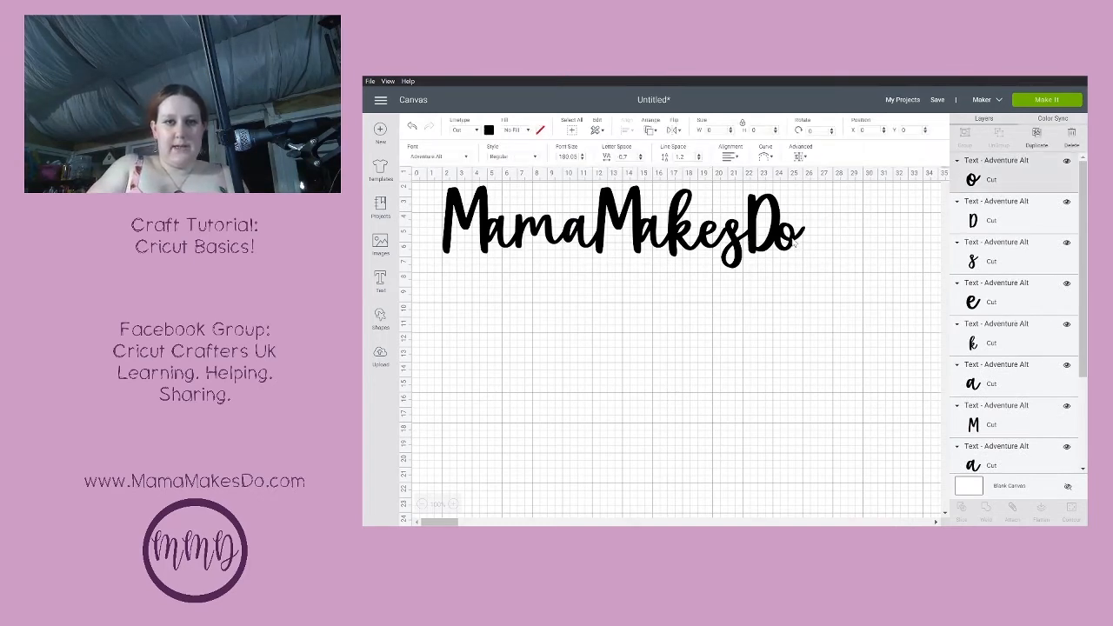
left_click_drag(793, 245, 820, 305)
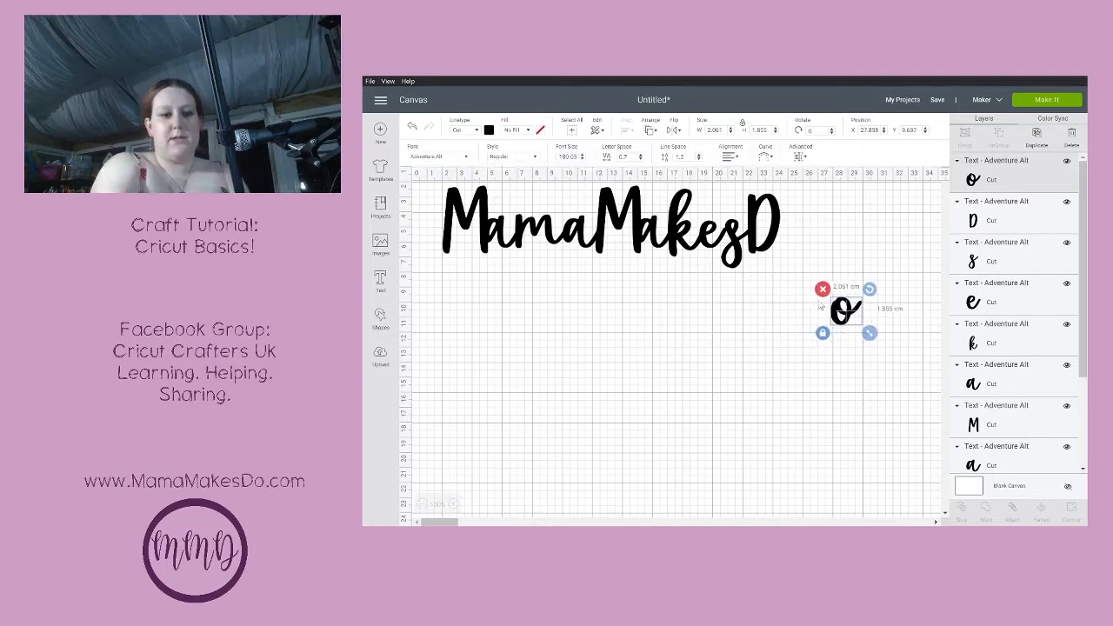
key("ctrl+z")
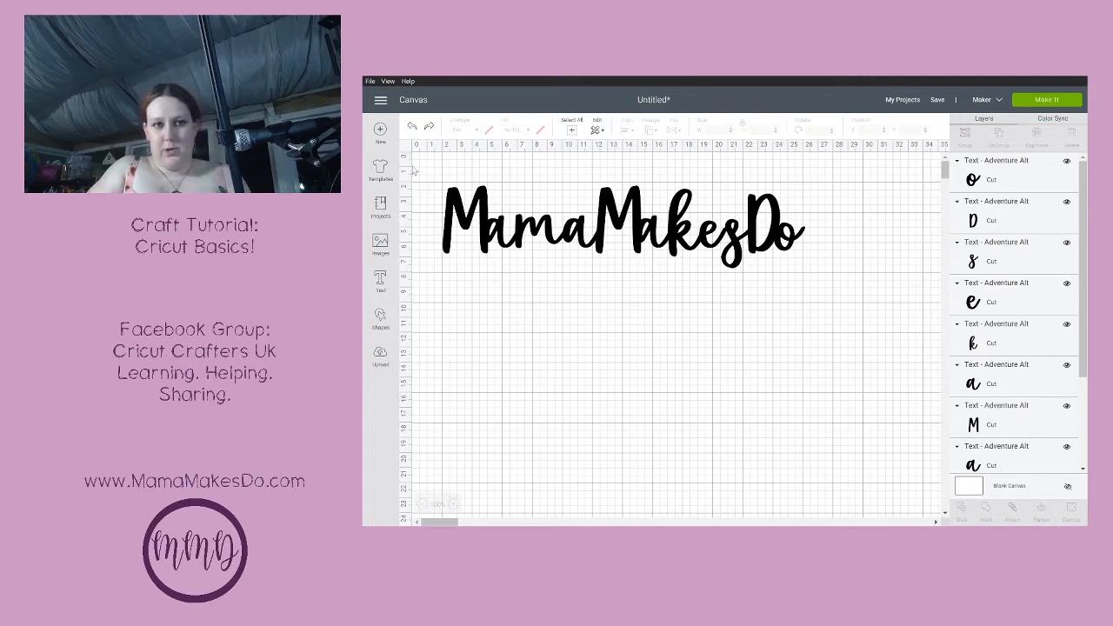
Select all the separate letters and move them together slightly down to about X 1.87, Y 2.68.
left_click_drag(446, 177, 845, 300)
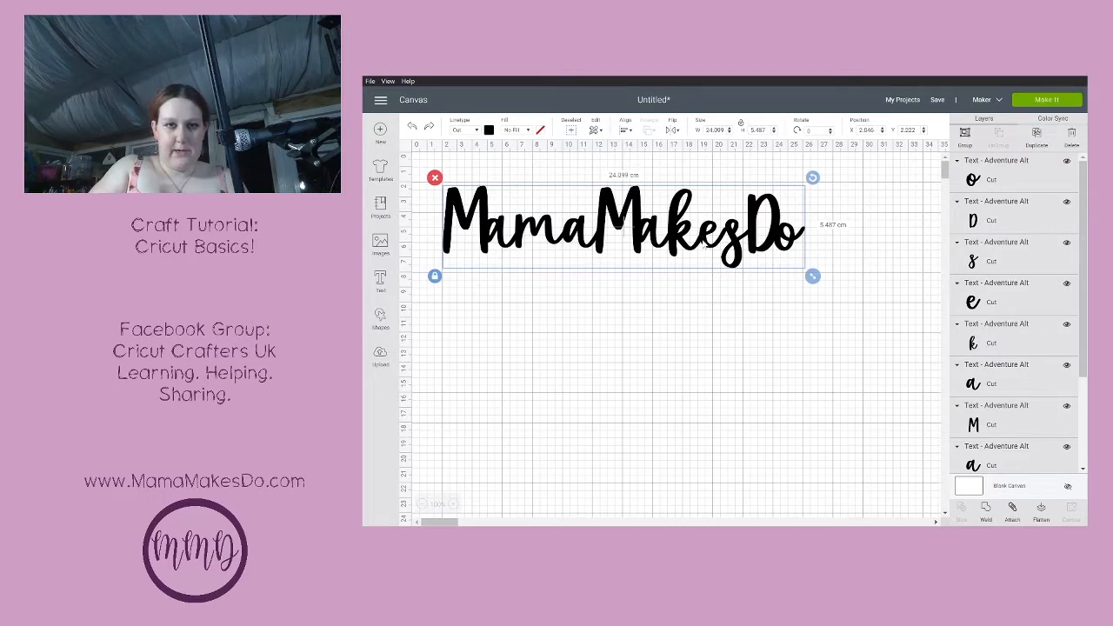
mouse_move(704, 242)
left_mouse_down()
mouse_move(748, 307)
mouse_move(679, 282)
mouse_move(729, 251)
mouse_move(717, 256)
left_mouse_up()
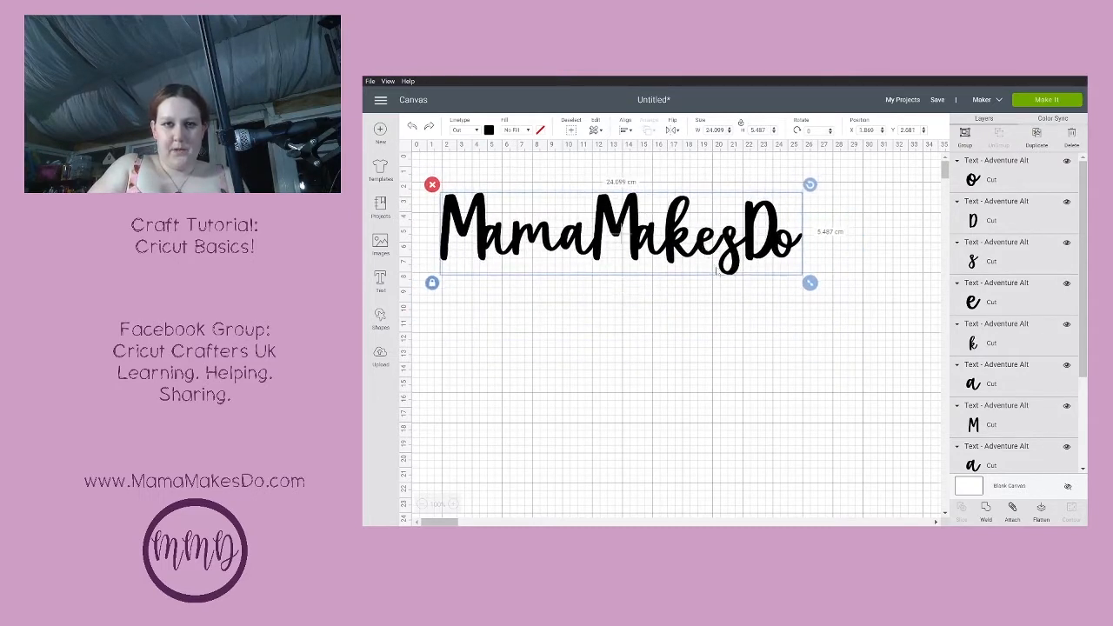
left_click(777, 317)
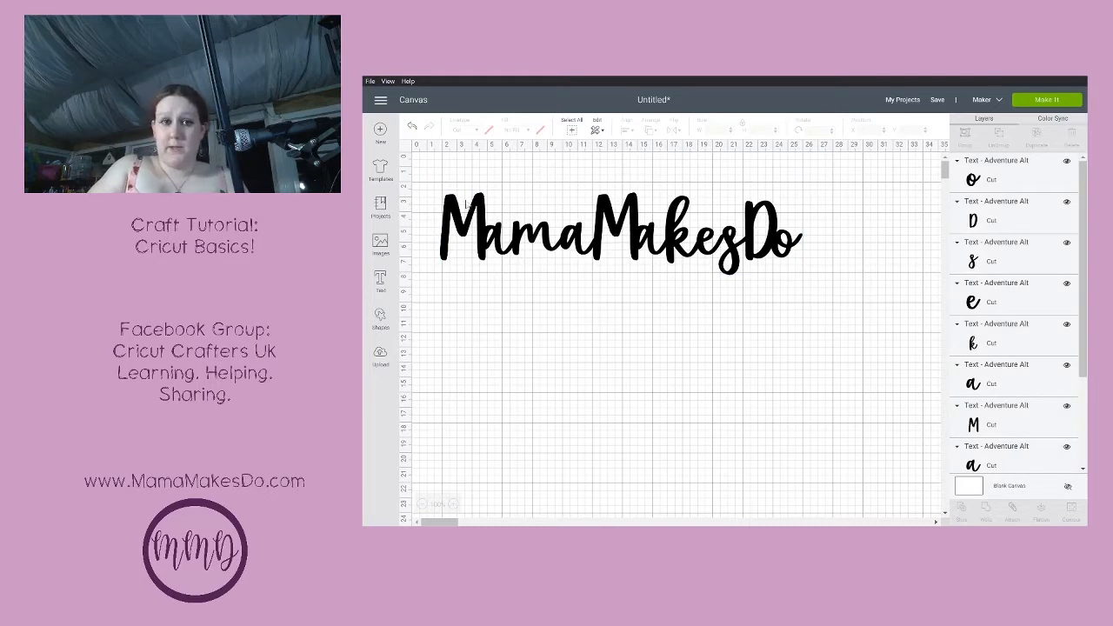
Group all the letters of "MamaMakesDo" and move the group to about X 1.13, Y 1.48.
left_click_drag(435, 184, 844, 309)
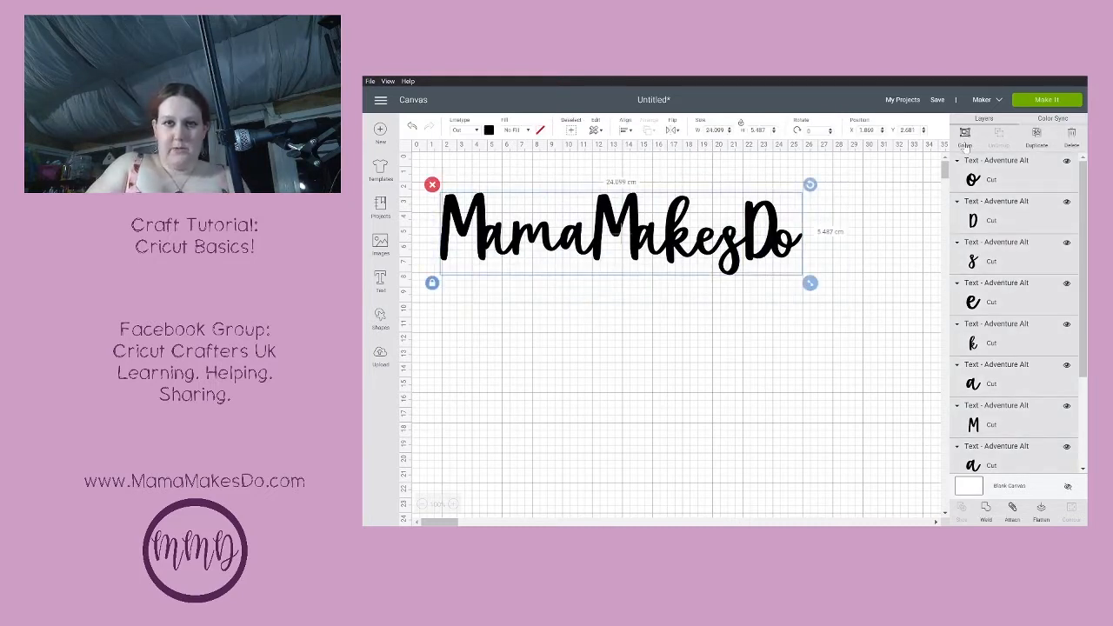
left_click(964, 135)
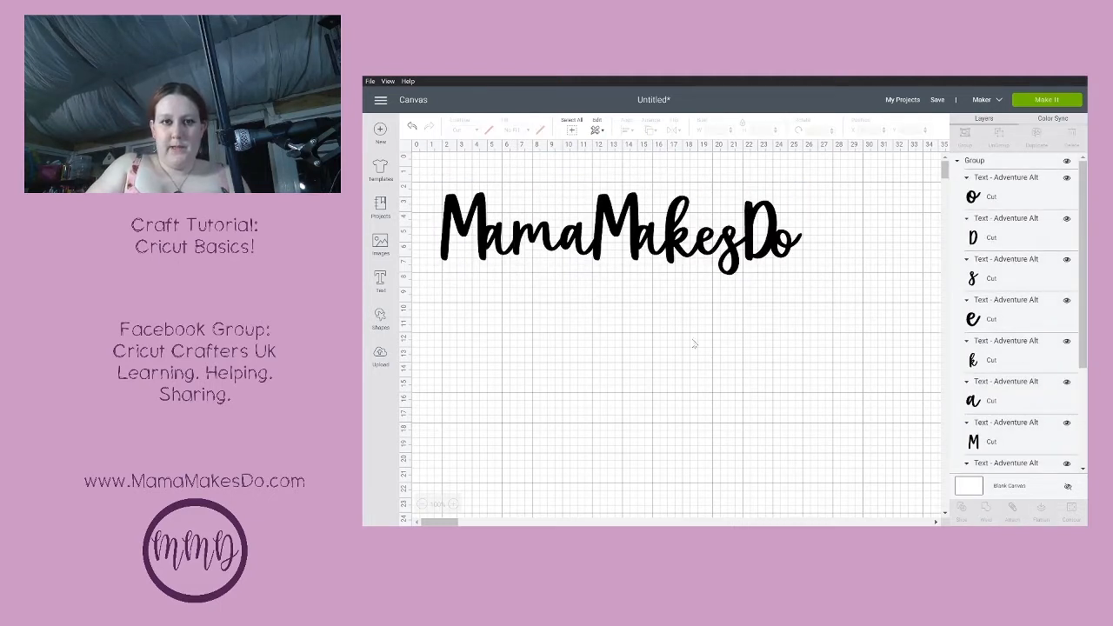
left_click_drag(699, 231, 666, 223)
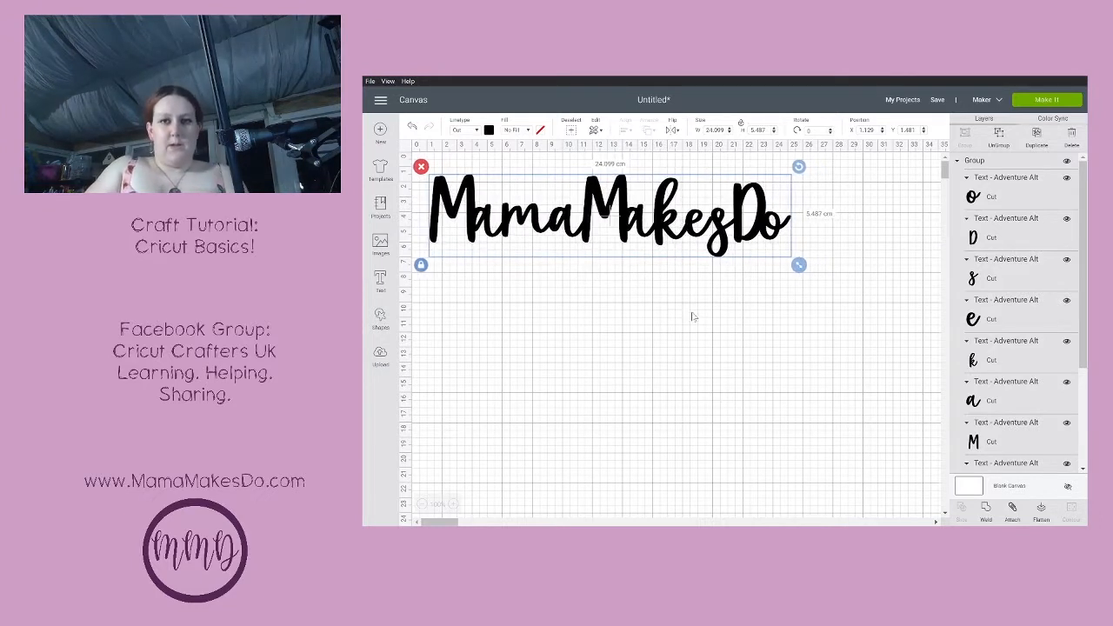
left_click(792, 297)
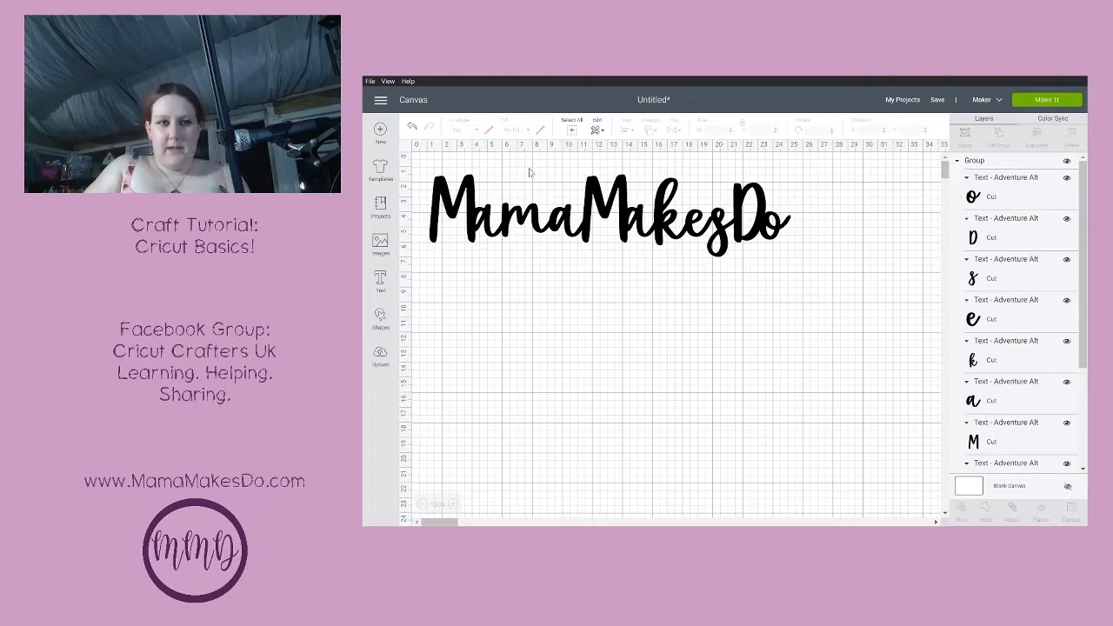
Collapse and re-expand the letter group in the layer list to examine how its letters are nested.
left_click_drag(428, 163, 819, 276)
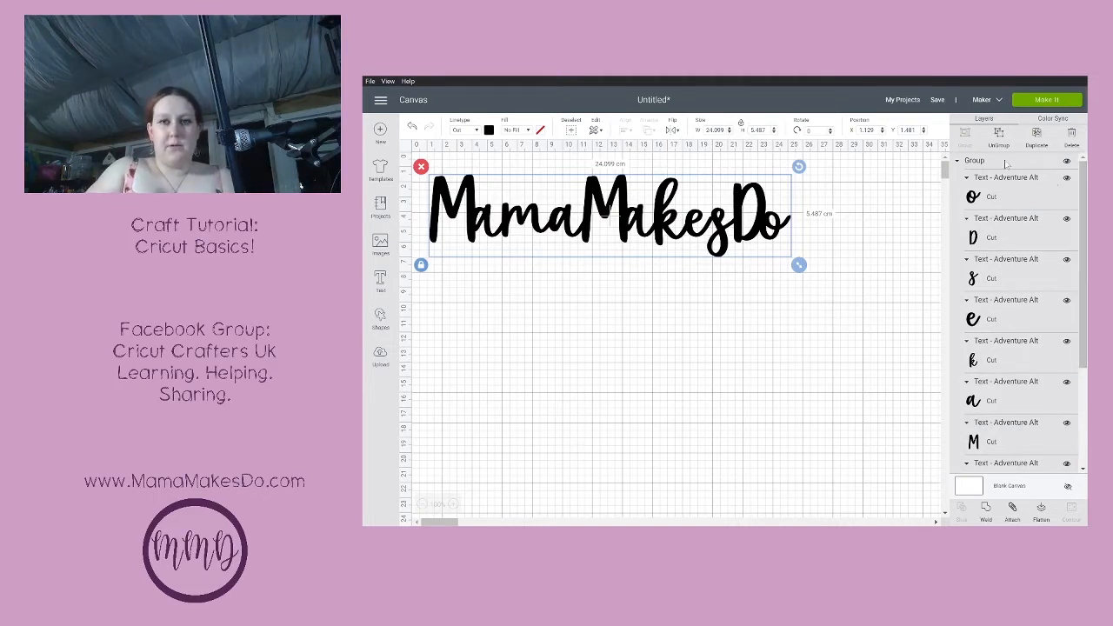
left_click(958, 161)
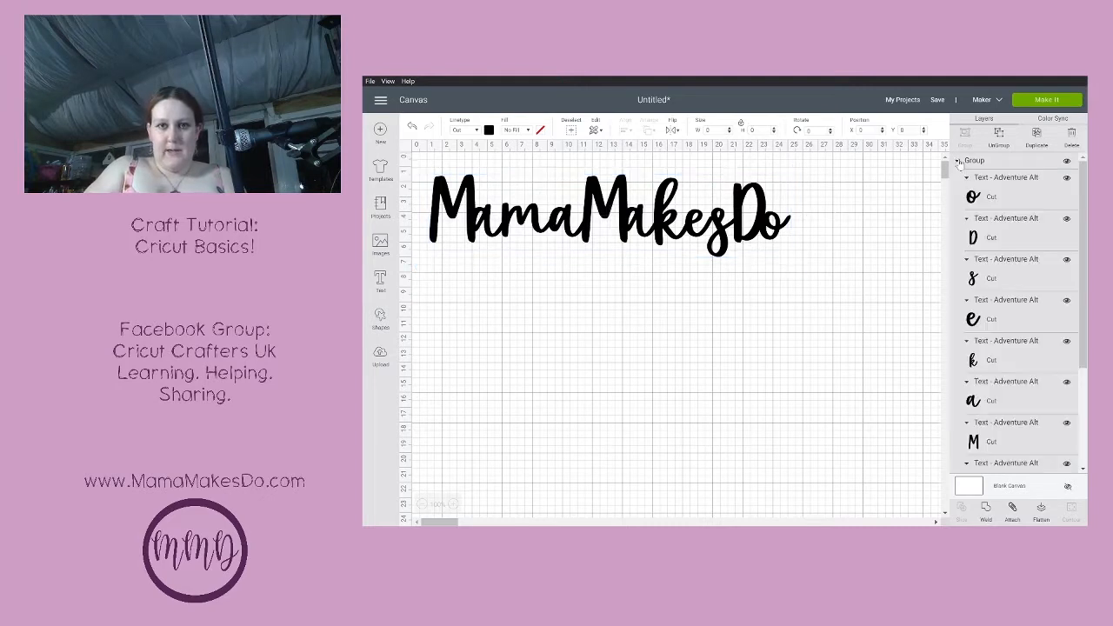
left_click(958, 162)
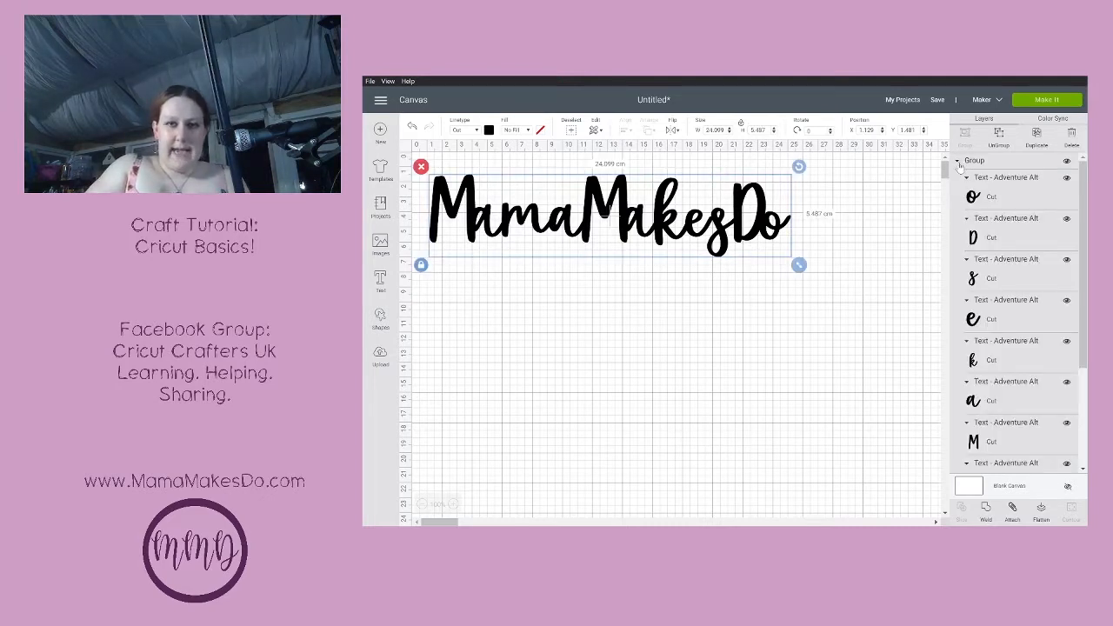
left_click(958, 162)
left_click(957, 162)
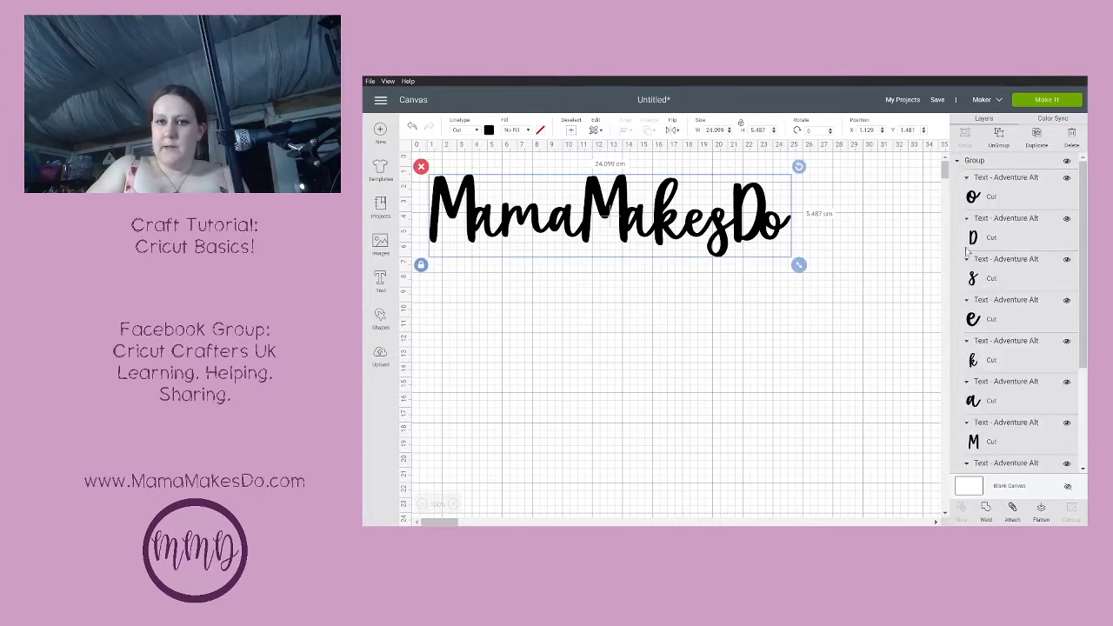
left_click(958, 163)
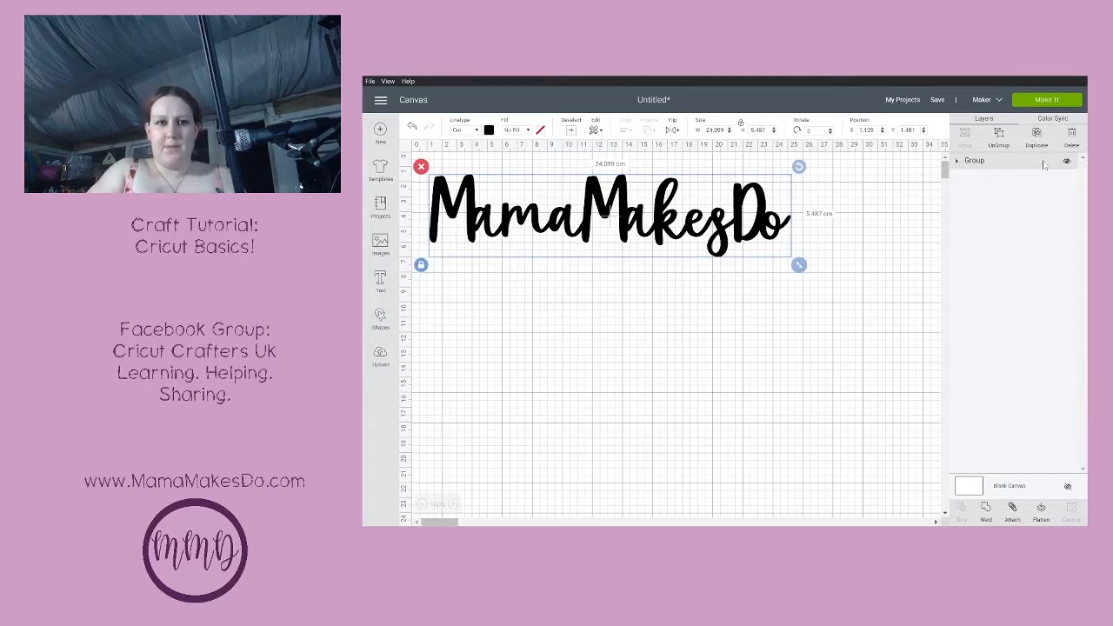
left_click(960, 164)
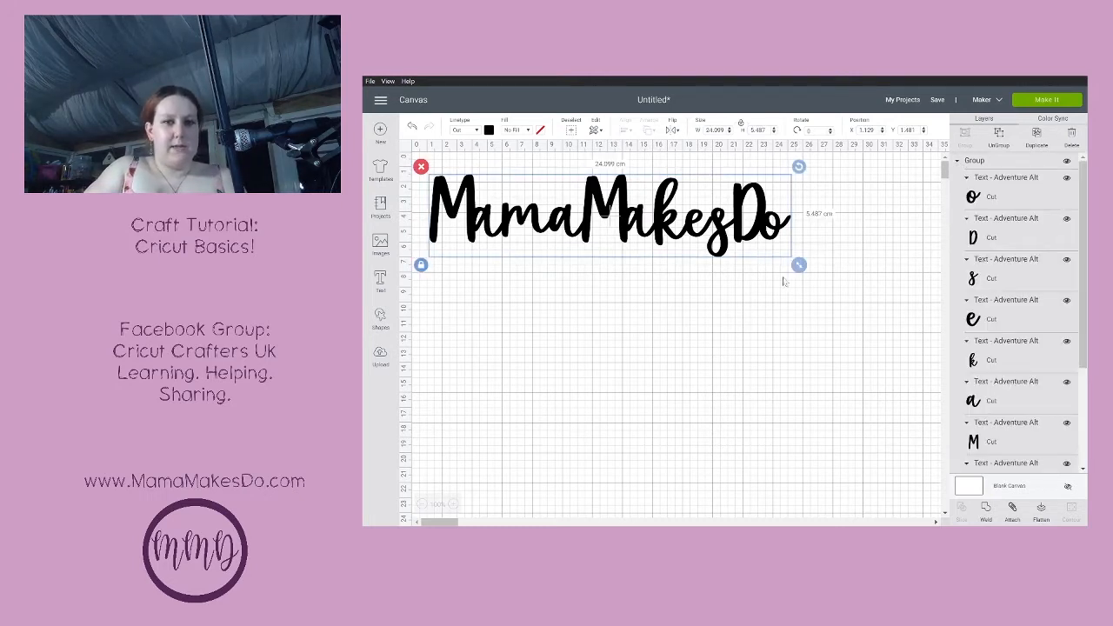
left_click(803, 293)
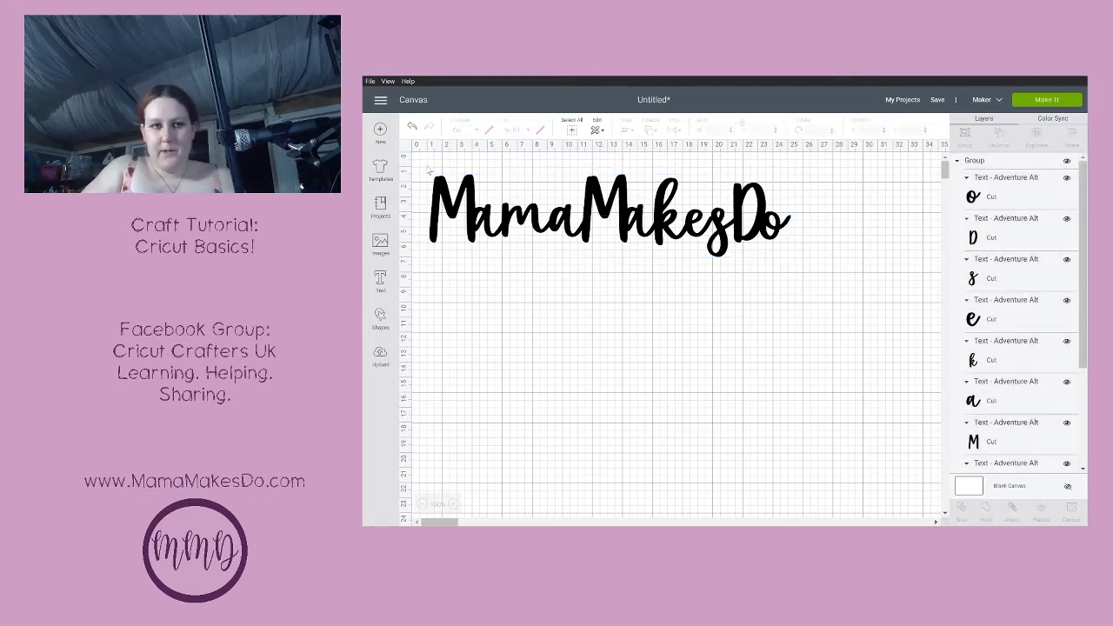
left_click_drag(427, 165, 782, 310)
left_click(782, 310)
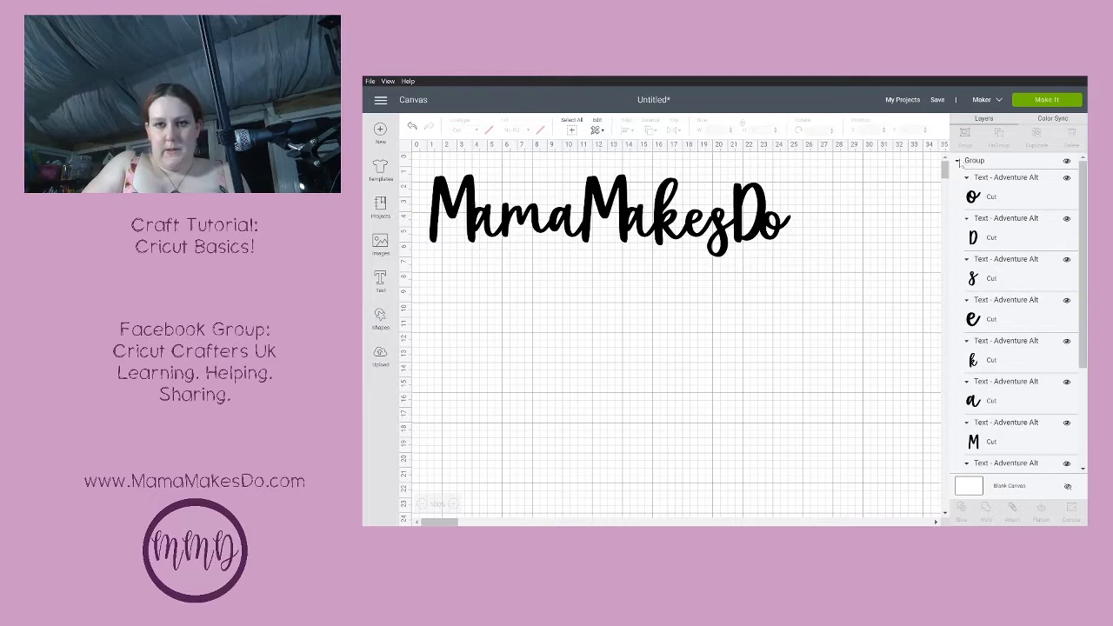
left_click(1045, 100)
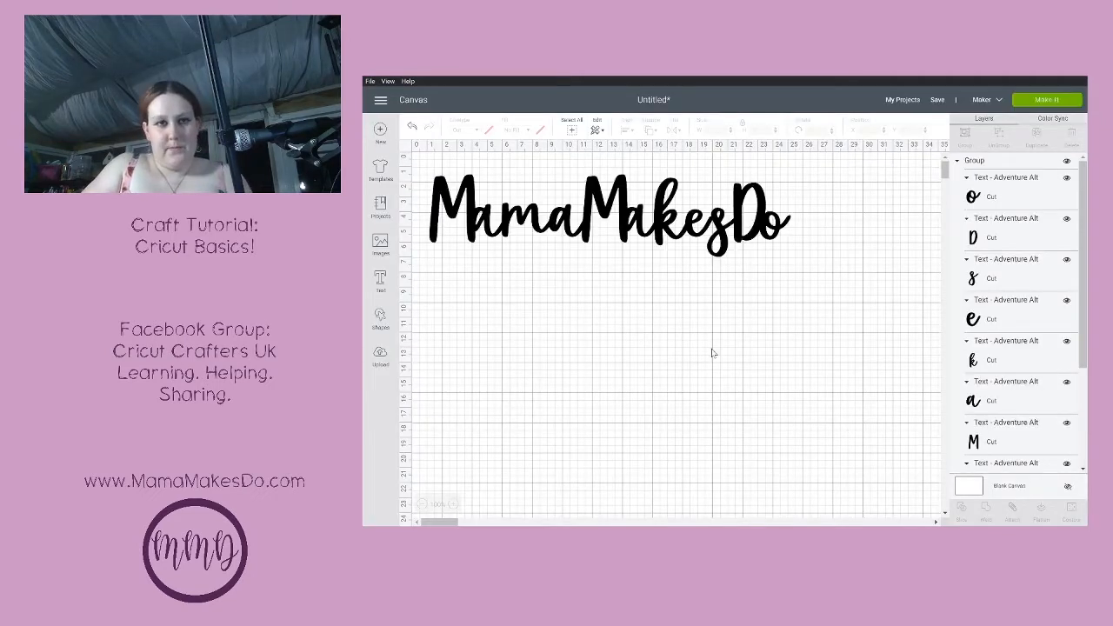
Paste a copy of the "MamaMakesDo" group and place it directly below the original, at about Y 7.23.
left_click_drag(421, 154, 815, 267)
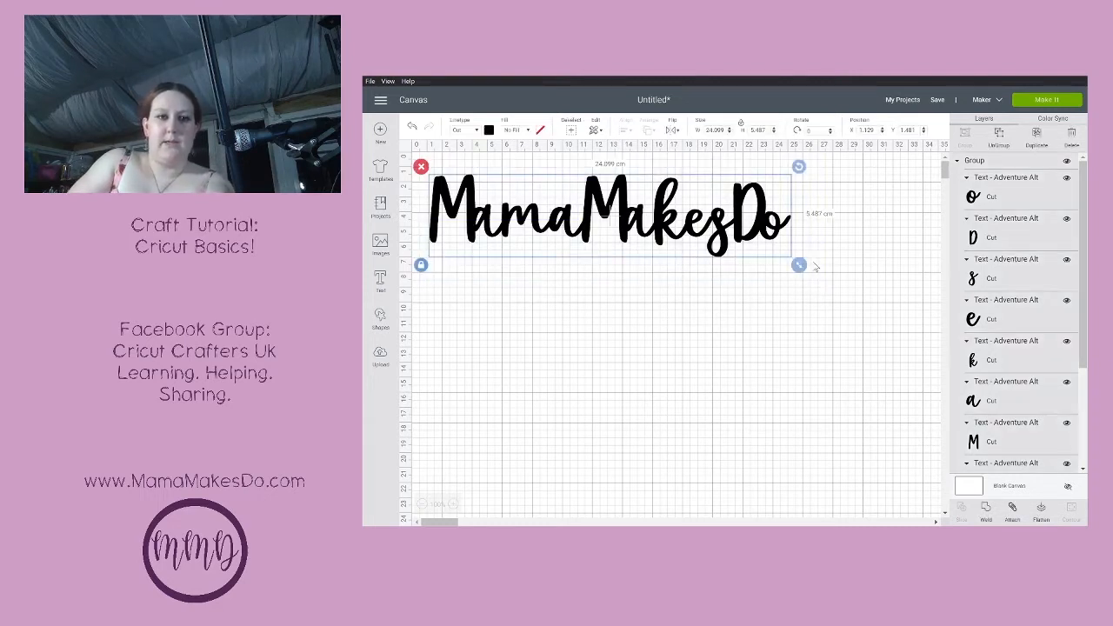
key("ctrl+v")
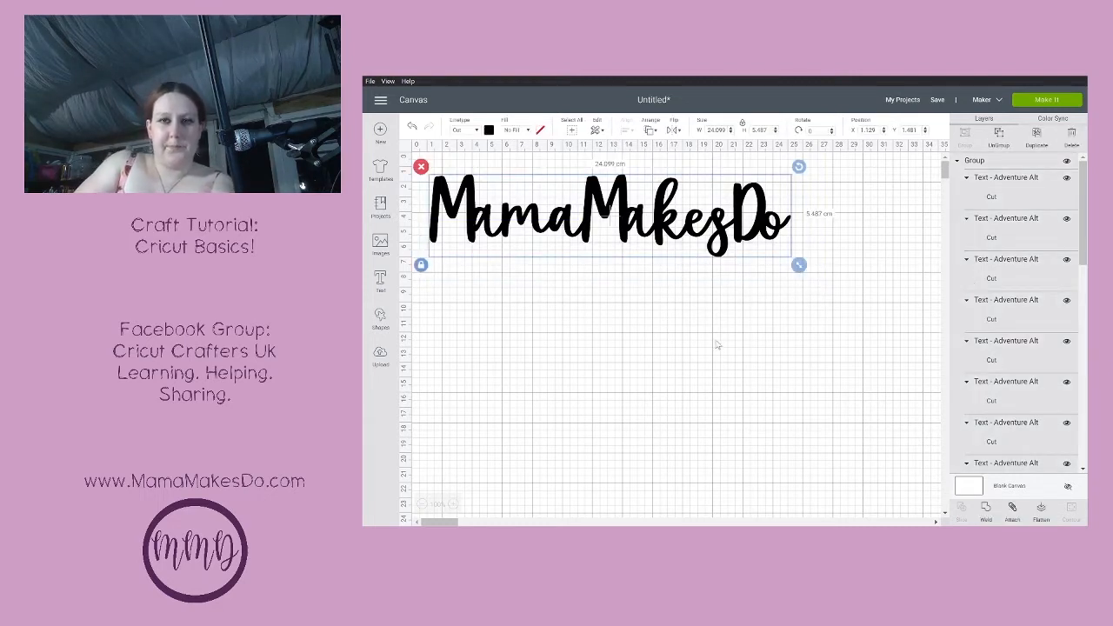
left_click_drag(741, 256, 710, 323)
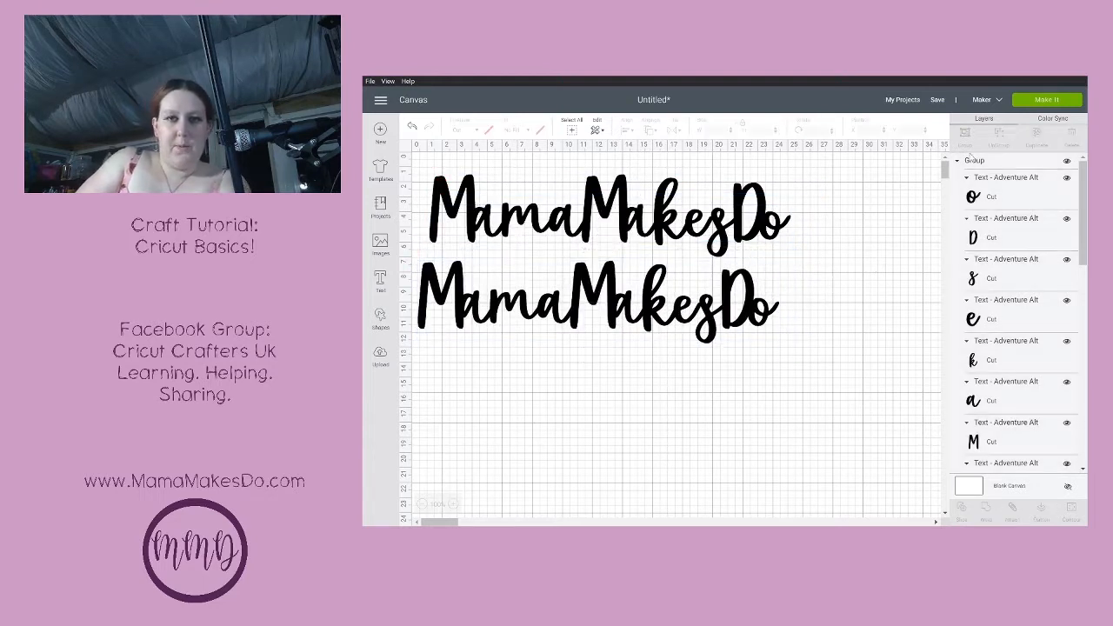
Collapse both "MamaMakesDo" groups in the layer list and clear the selection.
left_click(956, 162)
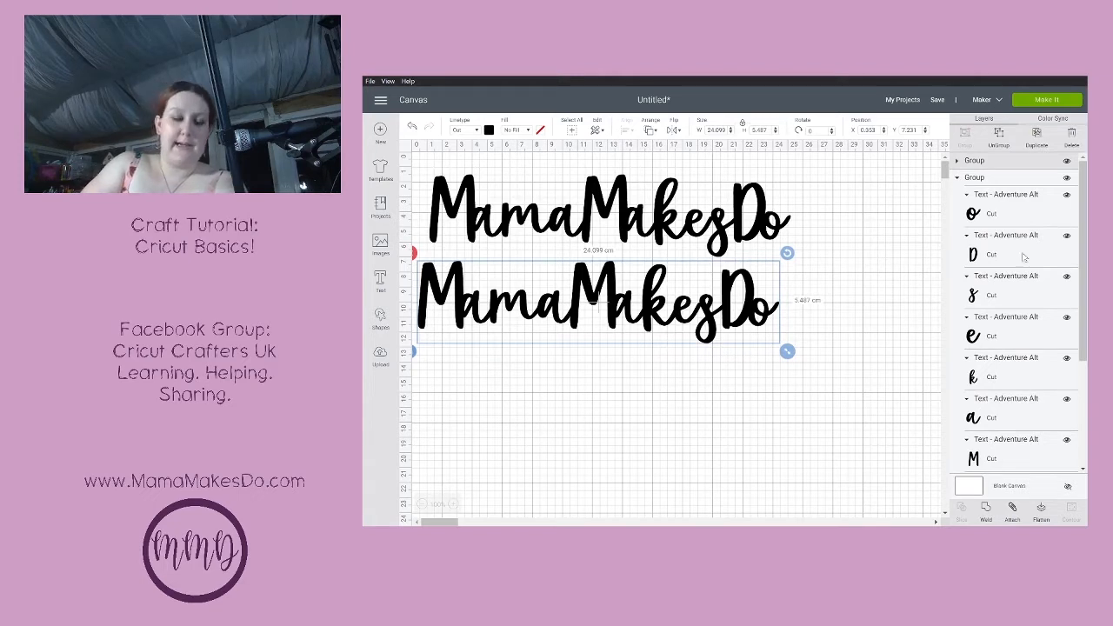
left_click(958, 177)
left_click(958, 178)
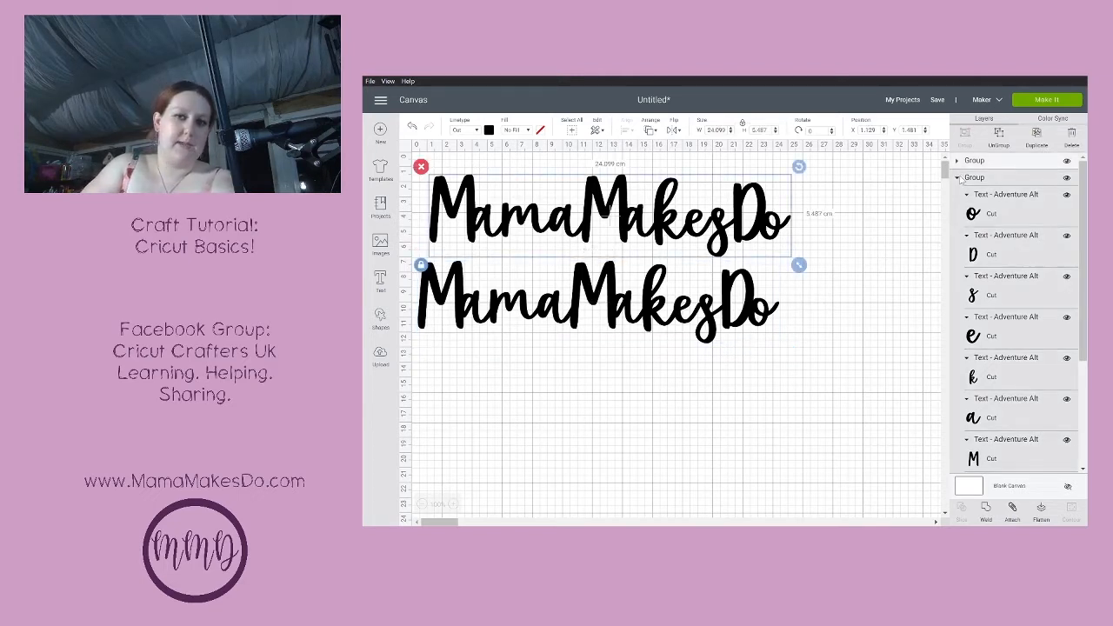
left_click(957, 179)
left_click(843, 306)
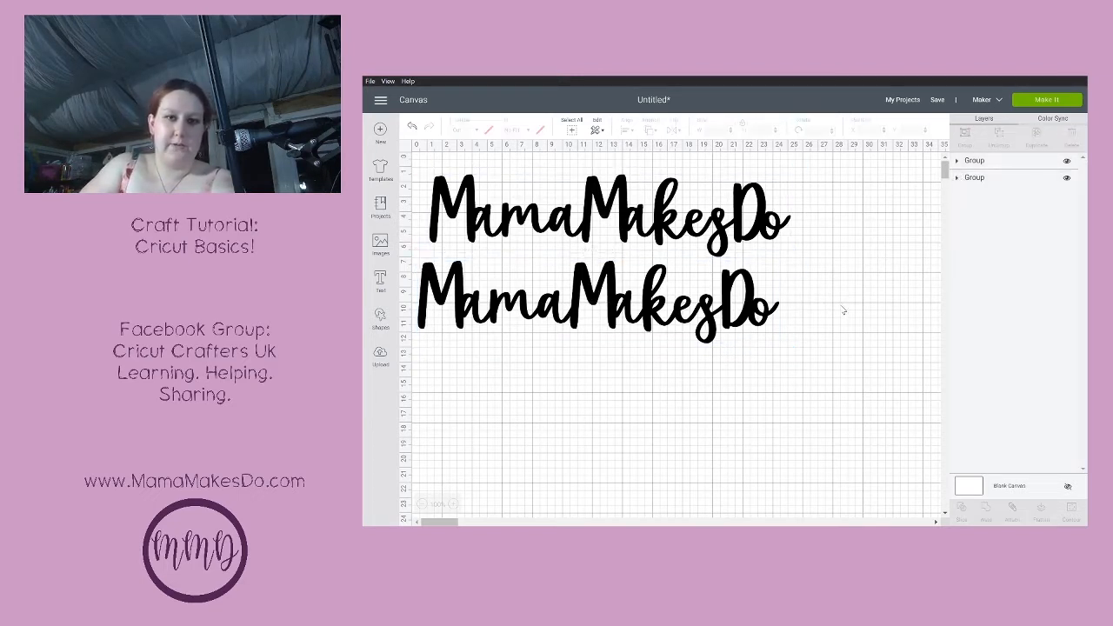
Flatten the upper "MamaMakesDo" group into a print-and-cut layer and hide the lower group.
left_click(735, 224)
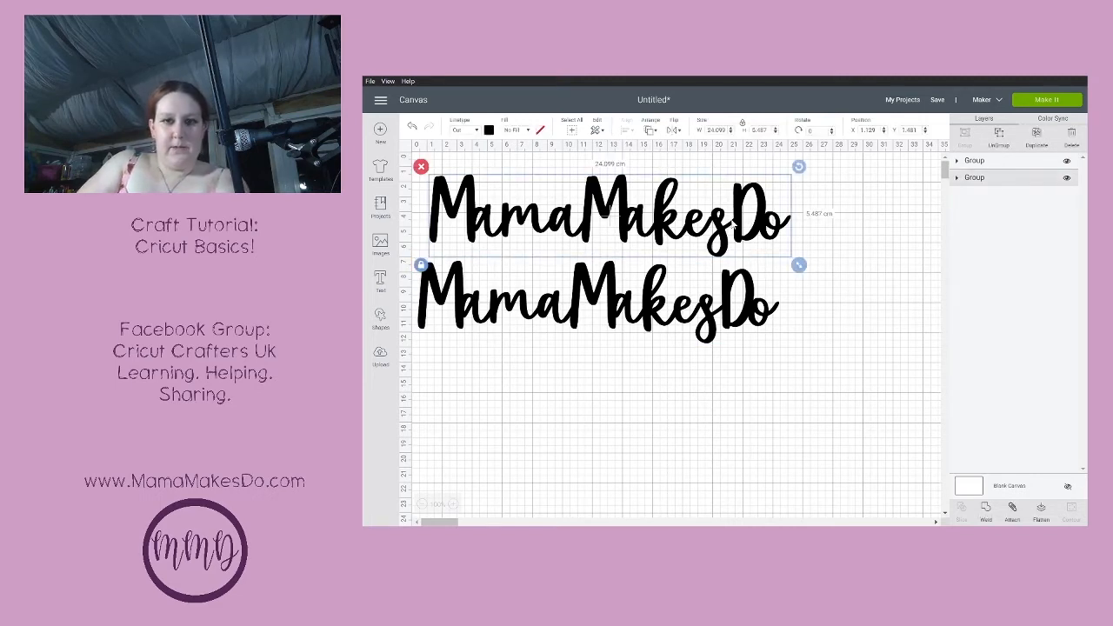
left_click(1041, 515)
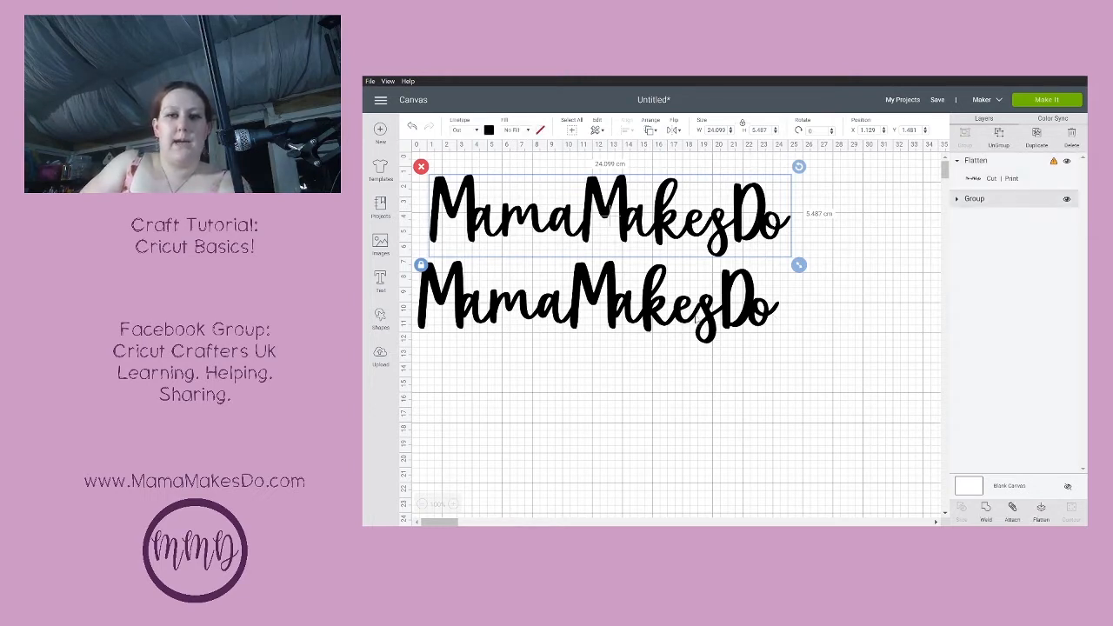
left_click(1008, 198)
left_click(1066, 198)
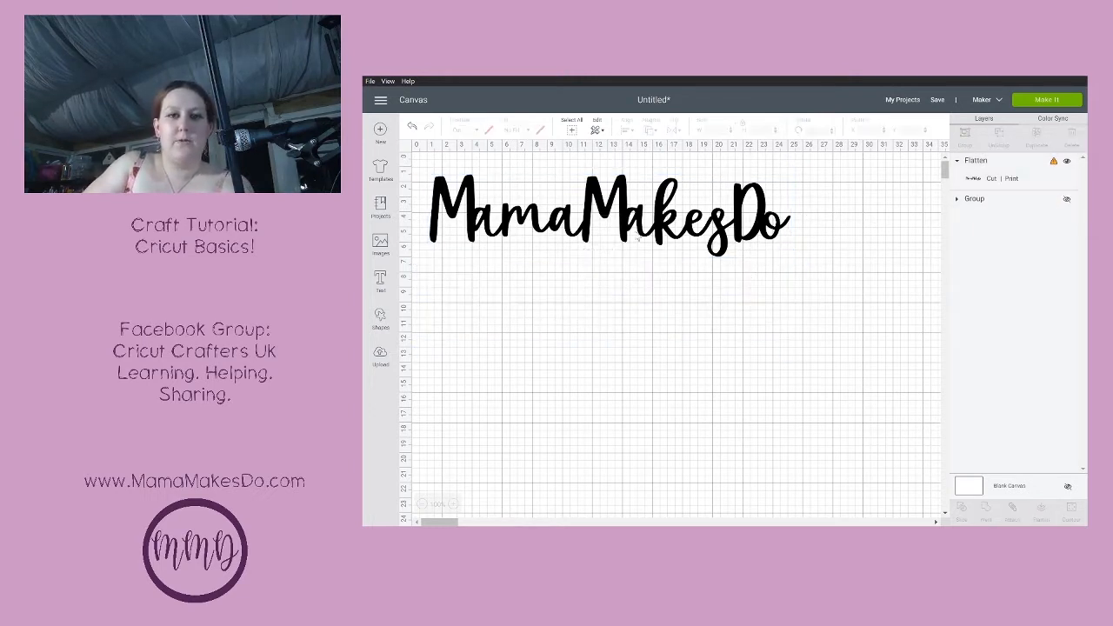
Select the flattened "MamaMakesDo" text and scale it down proportionally to about 14.8 by 3.4 cm.
left_click_drag(426, 162, 659, 233)
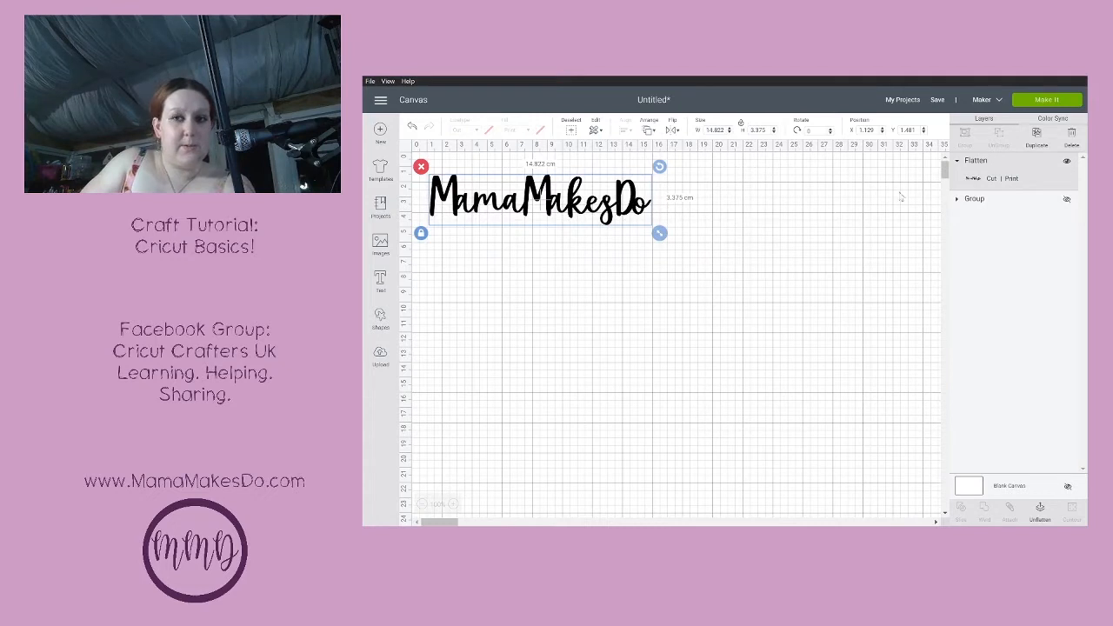
Clear the selection and preview how the flattened "MamaMakesDo" text is prepared with Make It.
left_click(557, 256)
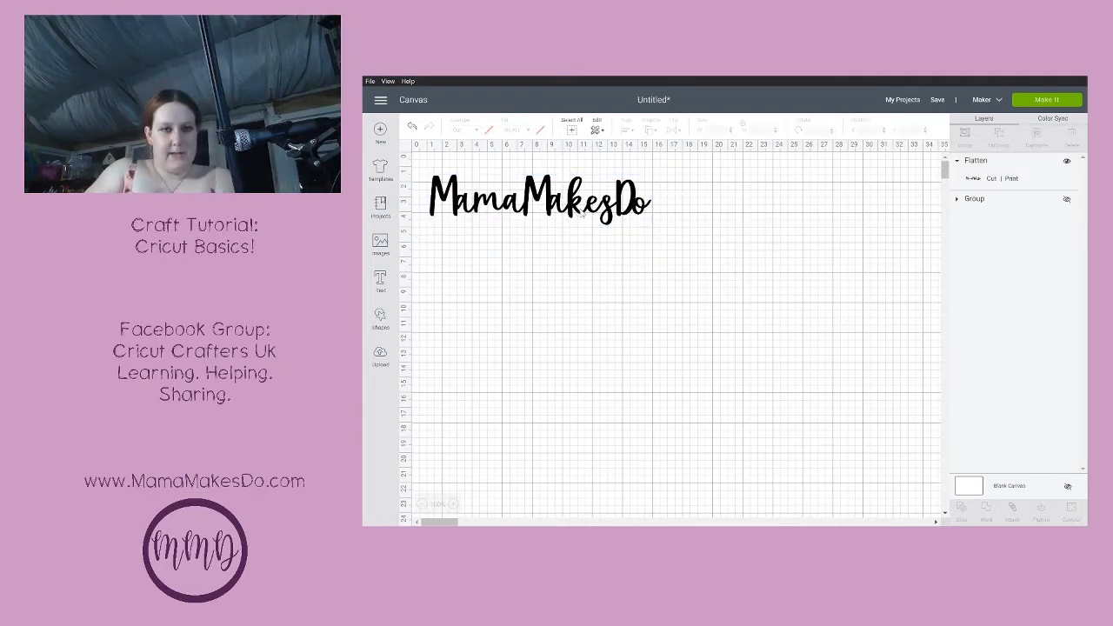
left_click(581, 212)
left_click(1049, 101)
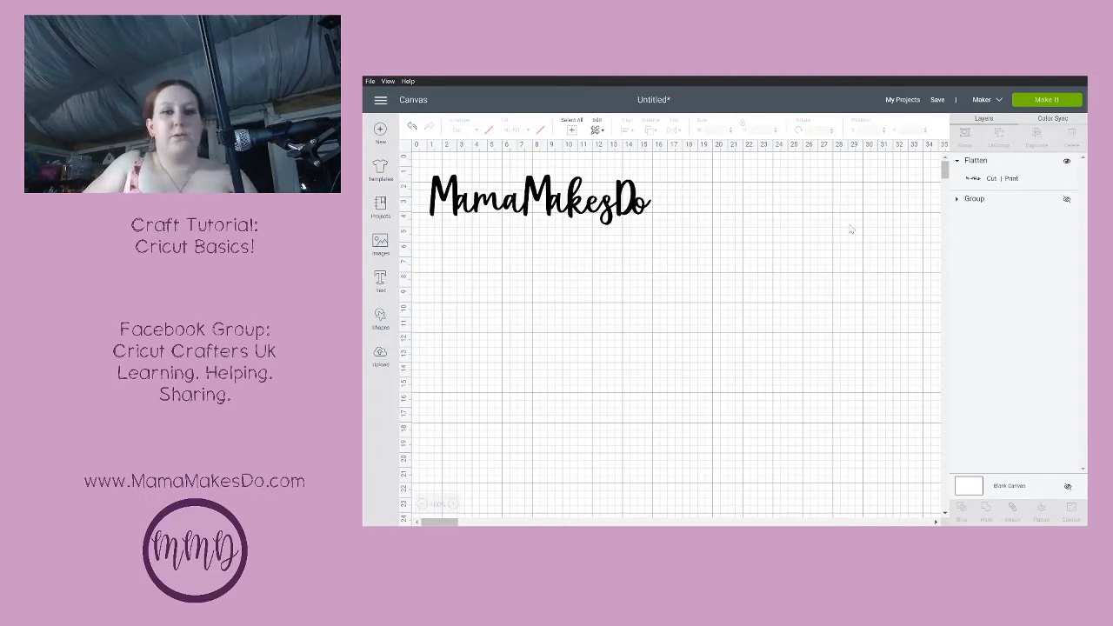
Delete the flattened "MamaMakesDo" text and unhide the remaining group with its letter layers expanded.
left_click(1008, 180)
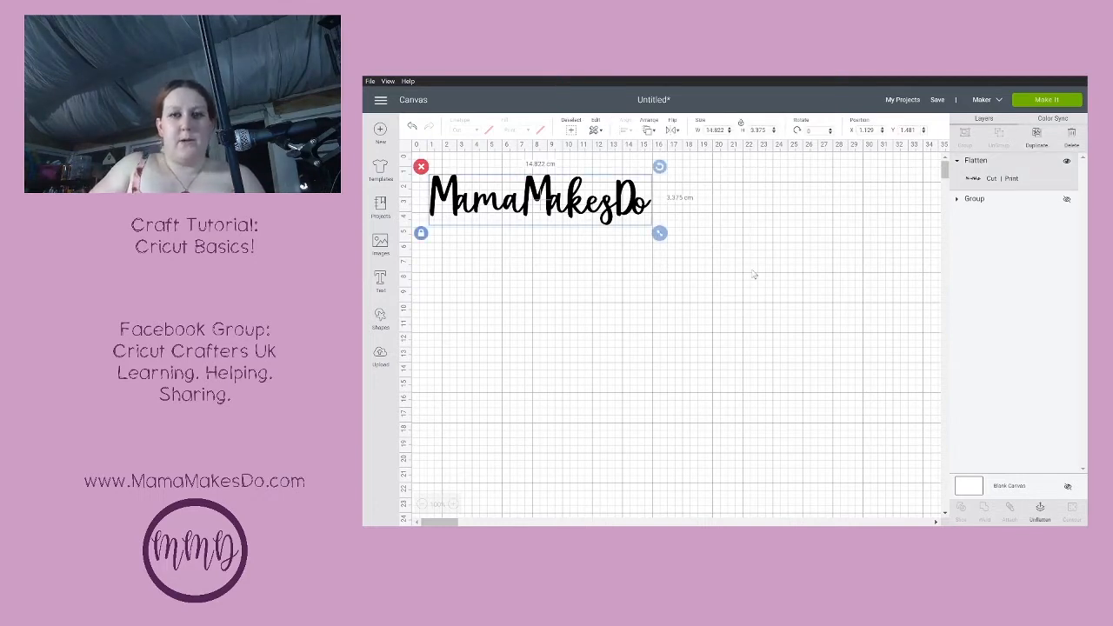
key("Delete")
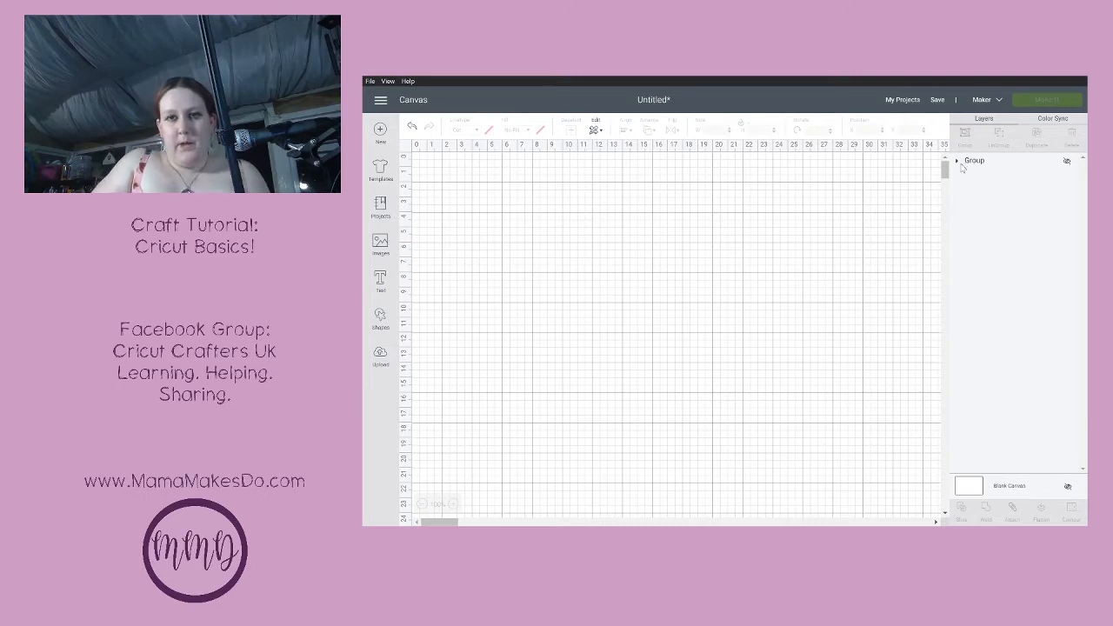
left_click(965, 165)
left_click(959, 163)
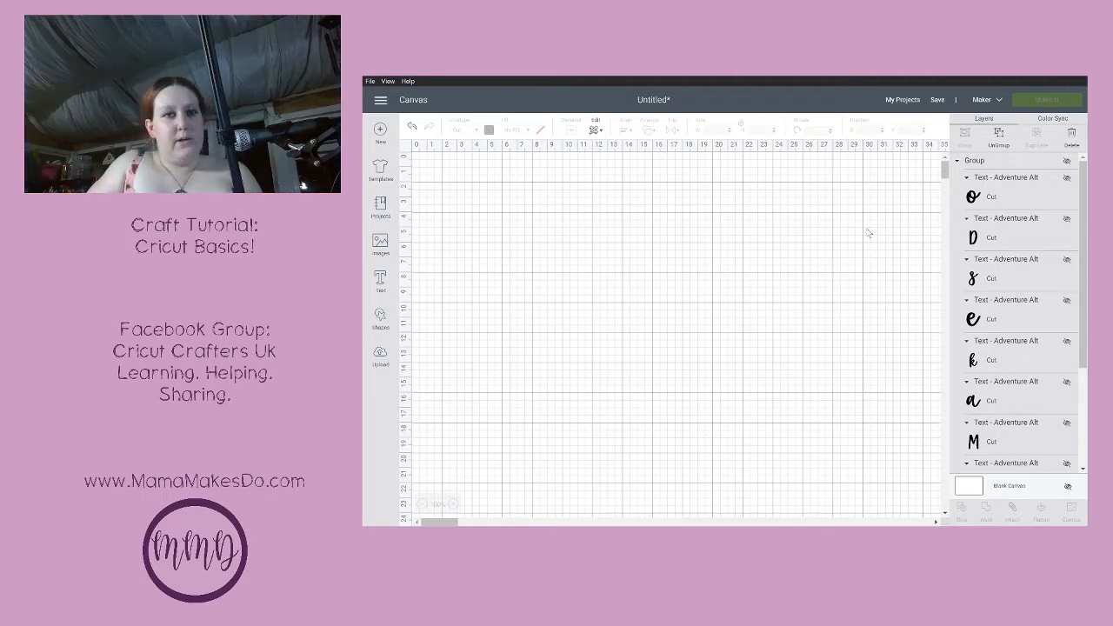
left_click(1066, 161)
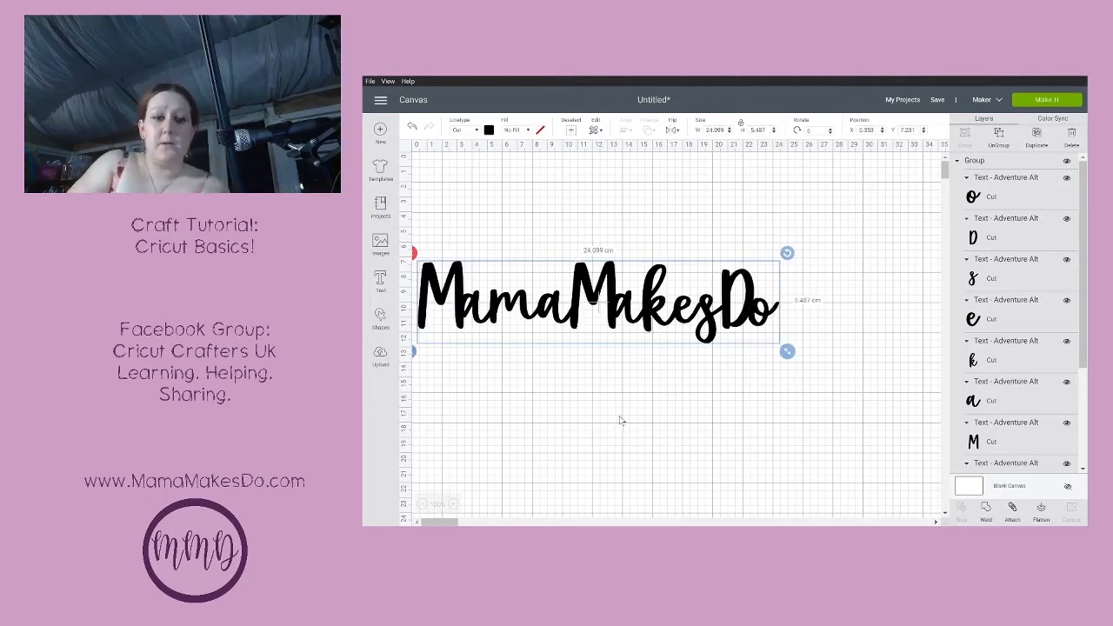
Move the "MamaMakesDo" group to about X 1.16, Y 0.74 and paste a copy below it at about X 1.27, Y 6.38.
left_click(654, 389)
left_click_drag(665, 328, 678, 228)
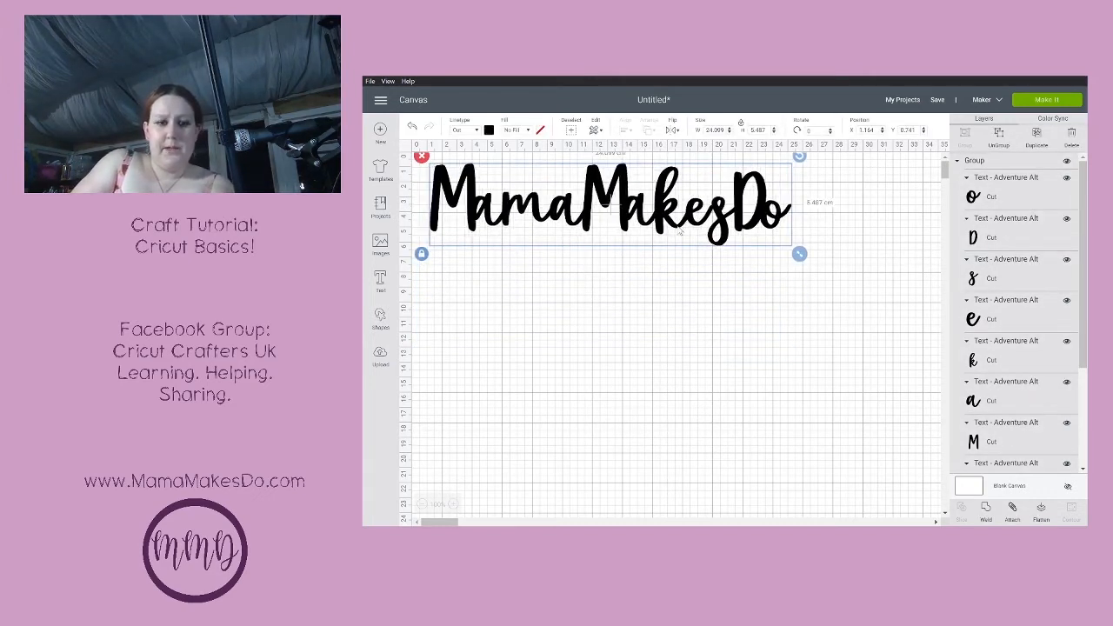
key("ctrl+v")
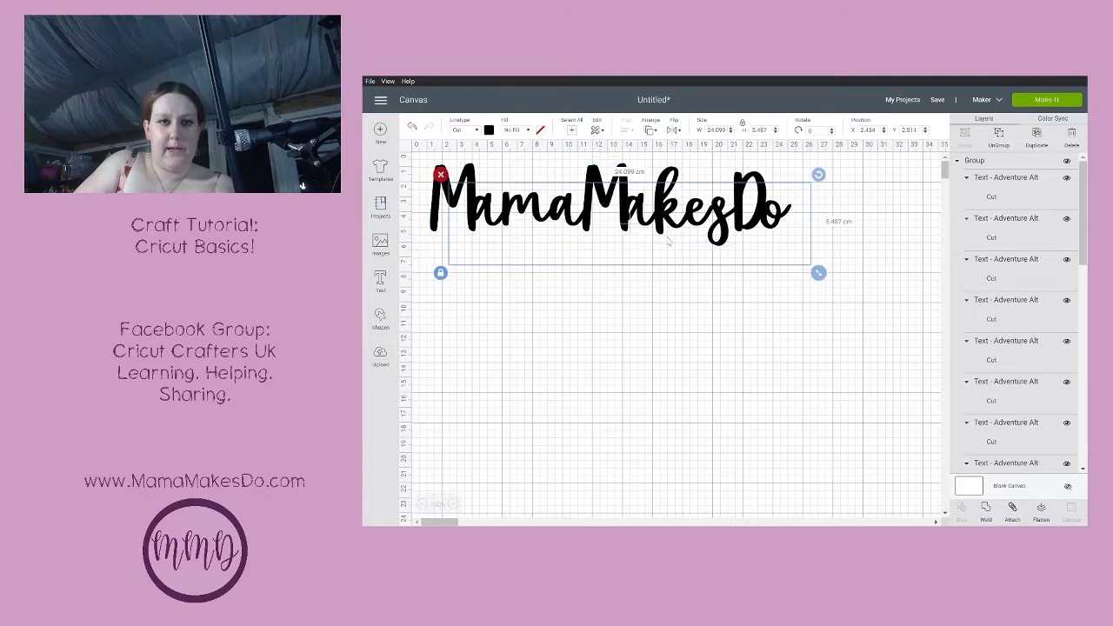
left_click_drag(677, 246, 659, 310)
left_click(902, 290)
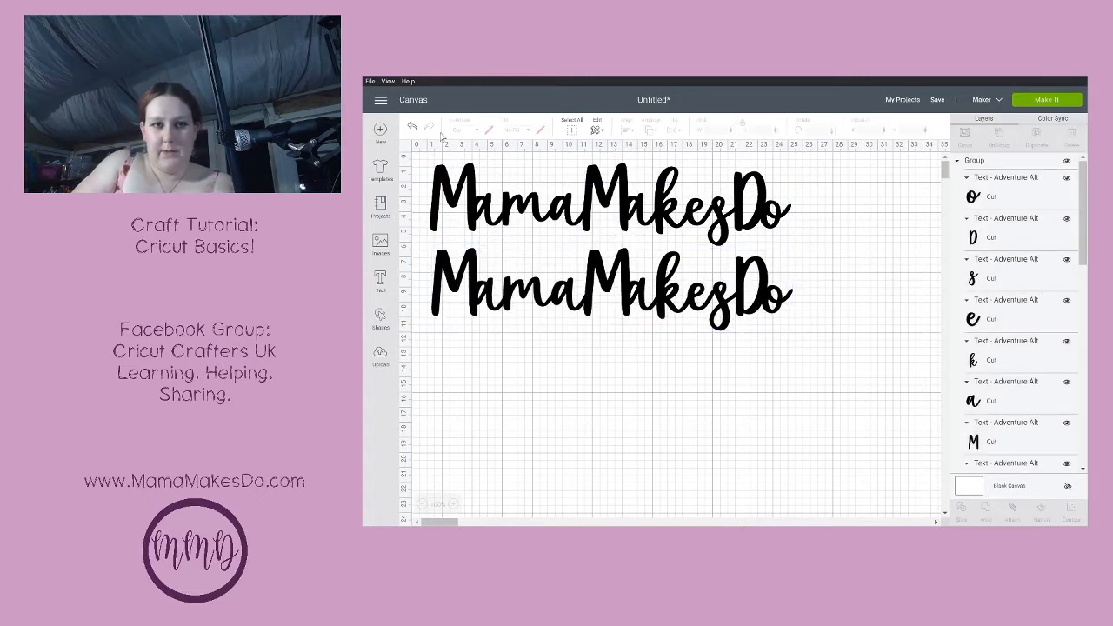
Weld the letters of the upper "MamaMakesDo" group into one shape.
left_click_drag(429, 167, 799, 250)
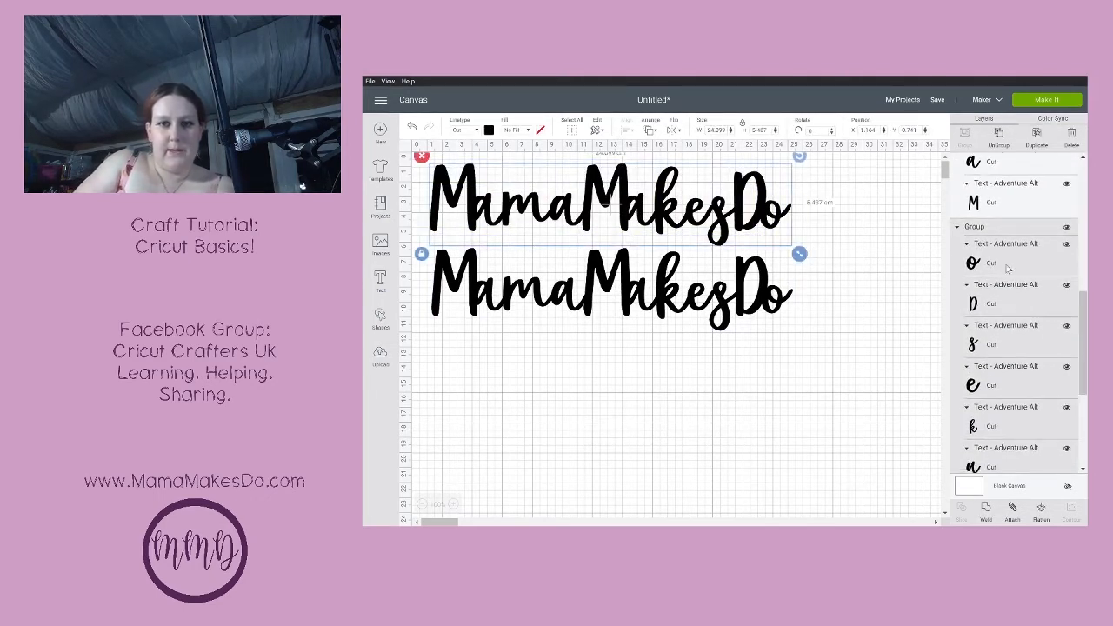
left_click(985, 511)
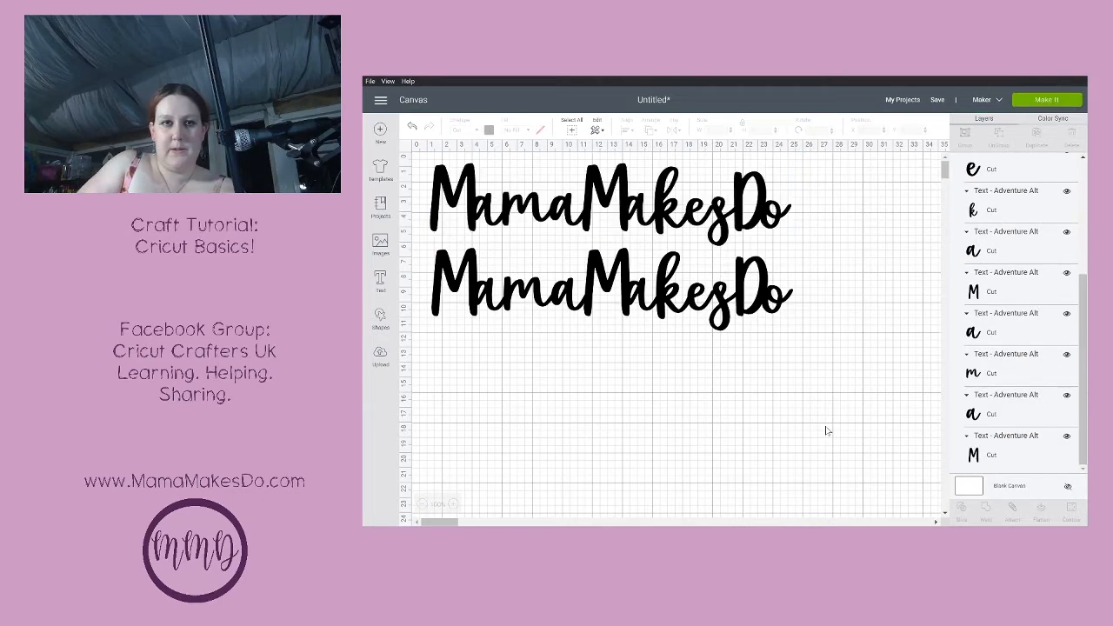
Try attaching both "MamaMakesDo" texts together, and undo the attachment.
left_click_drag(418, 248, 840, 344)
key("ctrl+a")
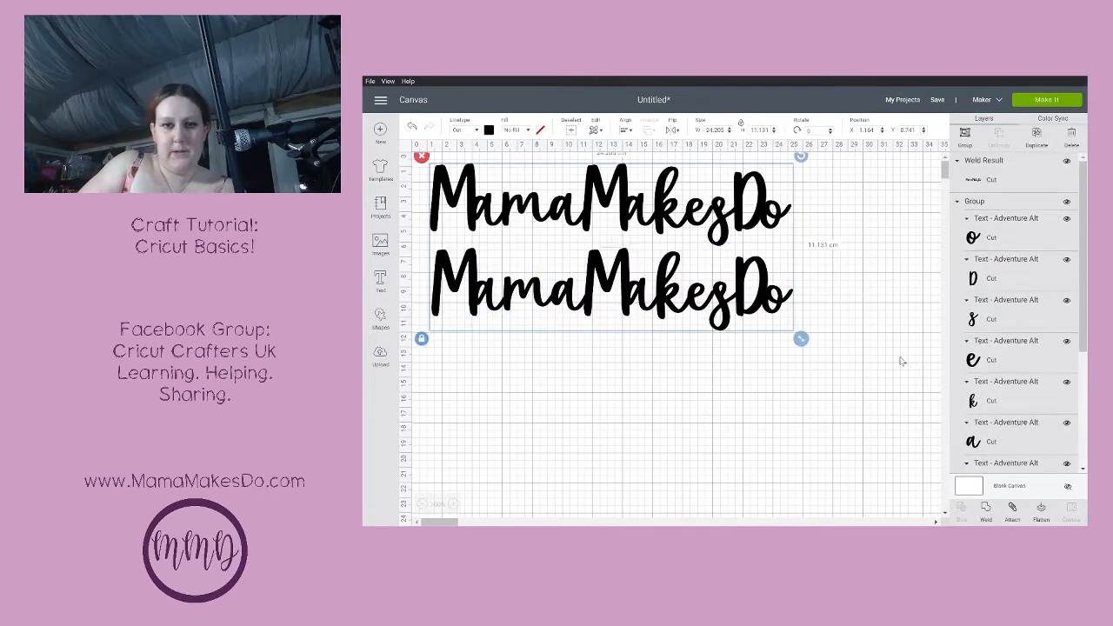
left_click(1012, 513)
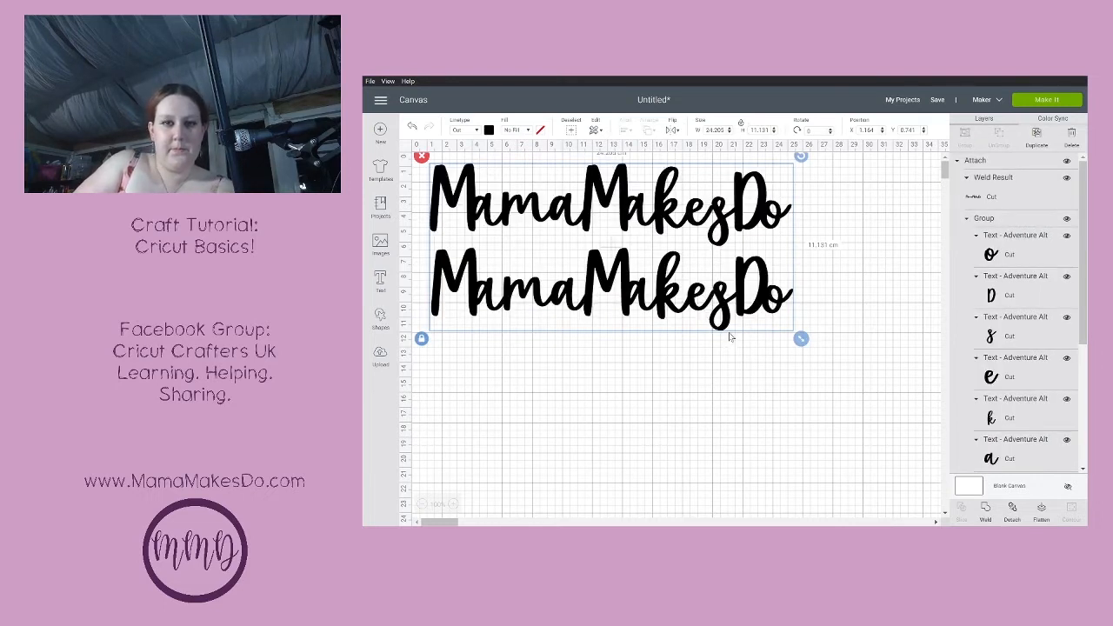
key("ctrl+z")
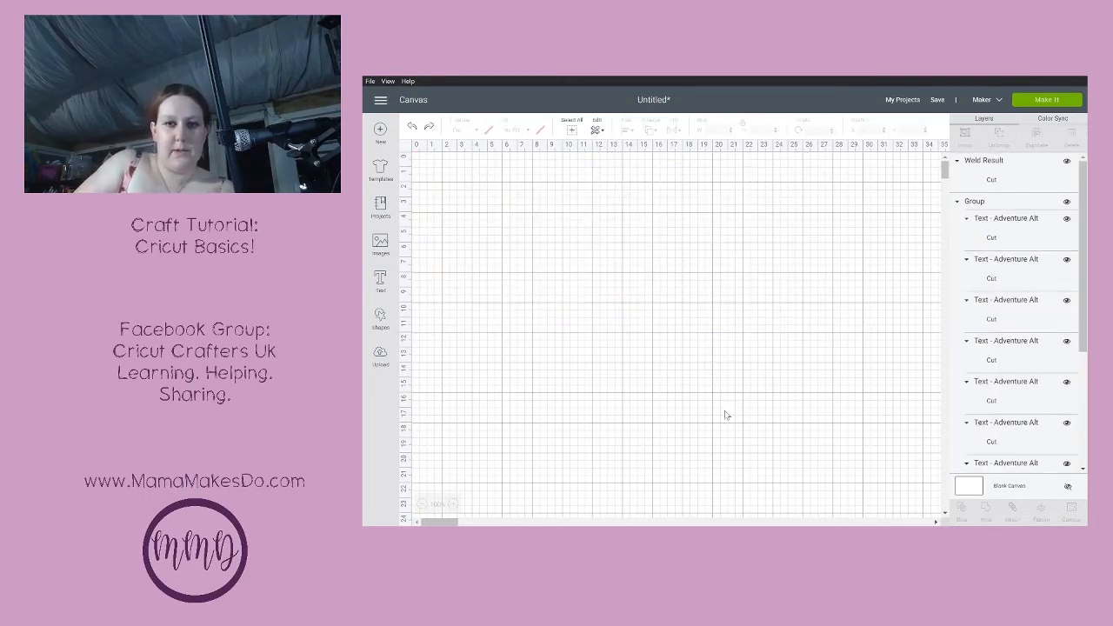
Attach the letters of only the lower "MamaMakesDo" group and move it to about X 1.97, Y 7.58.
left_click_drag(807, 339, 429, 286)
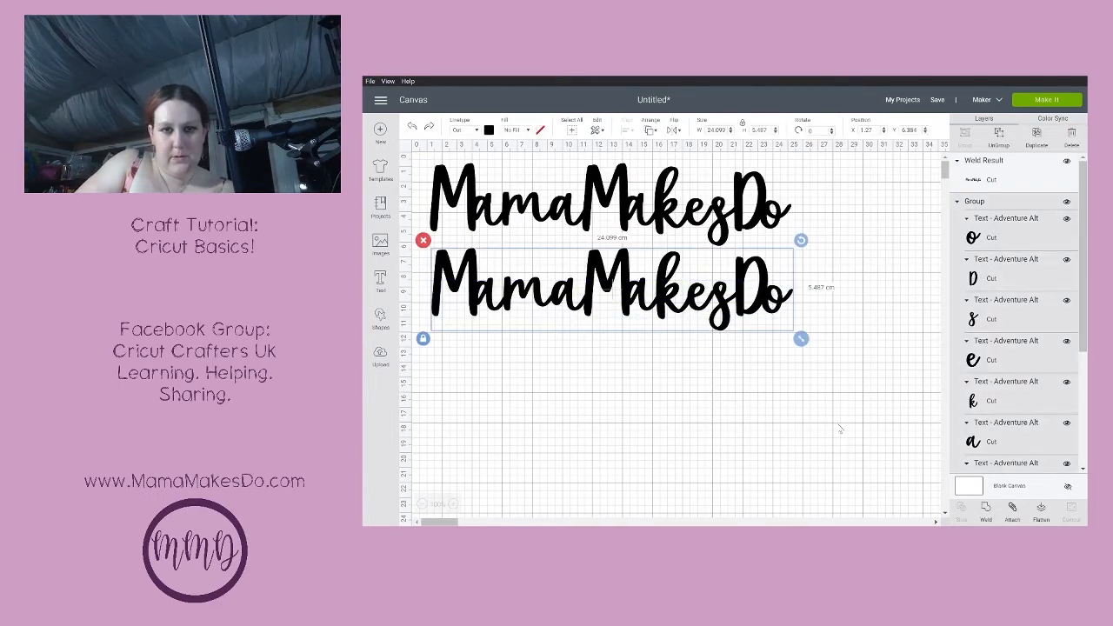
left_click(1011, 510)
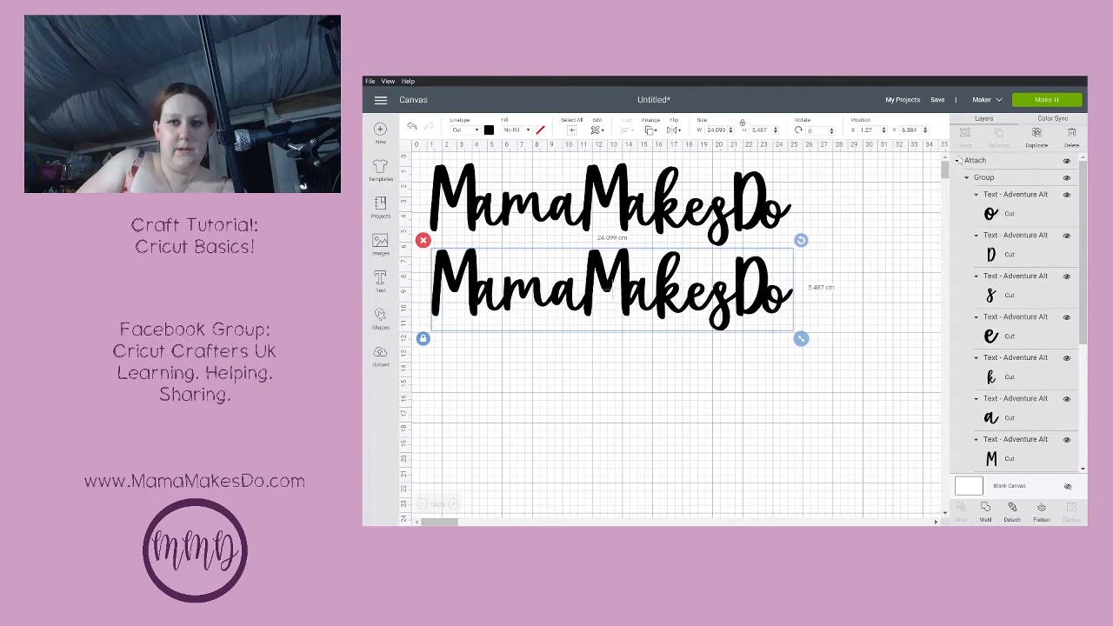
mouse_move(613, 289)
left_mouse_down()
mouse_move(595, 302)
mouse_move(605, 322)
mouse_move(618, 304)
left_mouse_up()
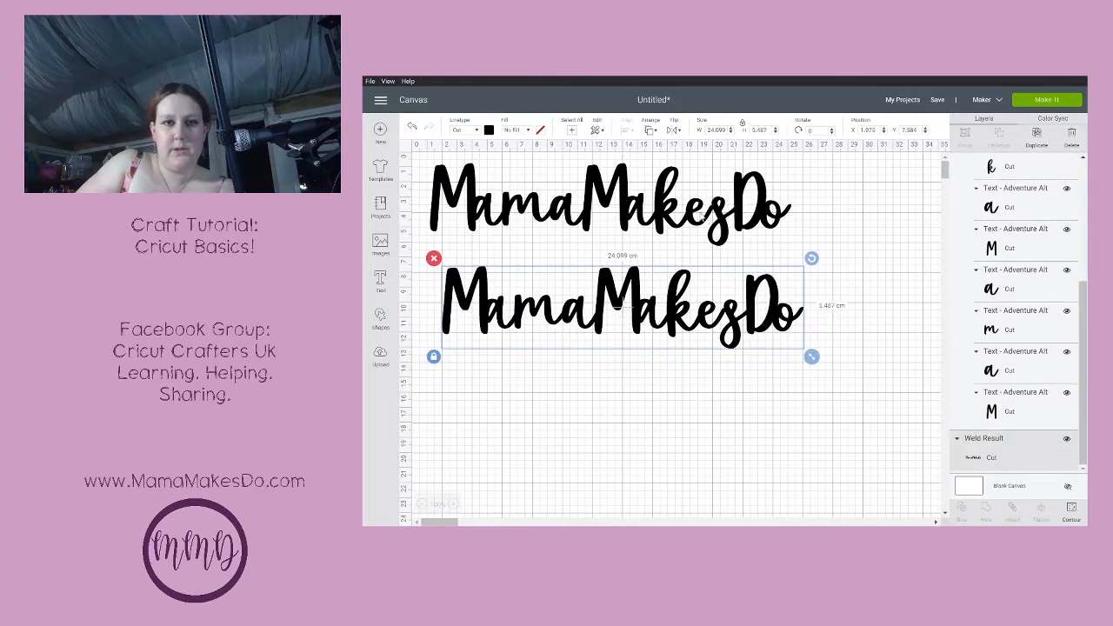
Move the welded upper text to about X 2.75, Y 0.92 and preview both designs with Make It.
mouse_move(683, 218)
left_mouse_down()
mouse_move(671, 221)
mouse_move(692, 221)
left_mouse_up()
left_click(882, 357)
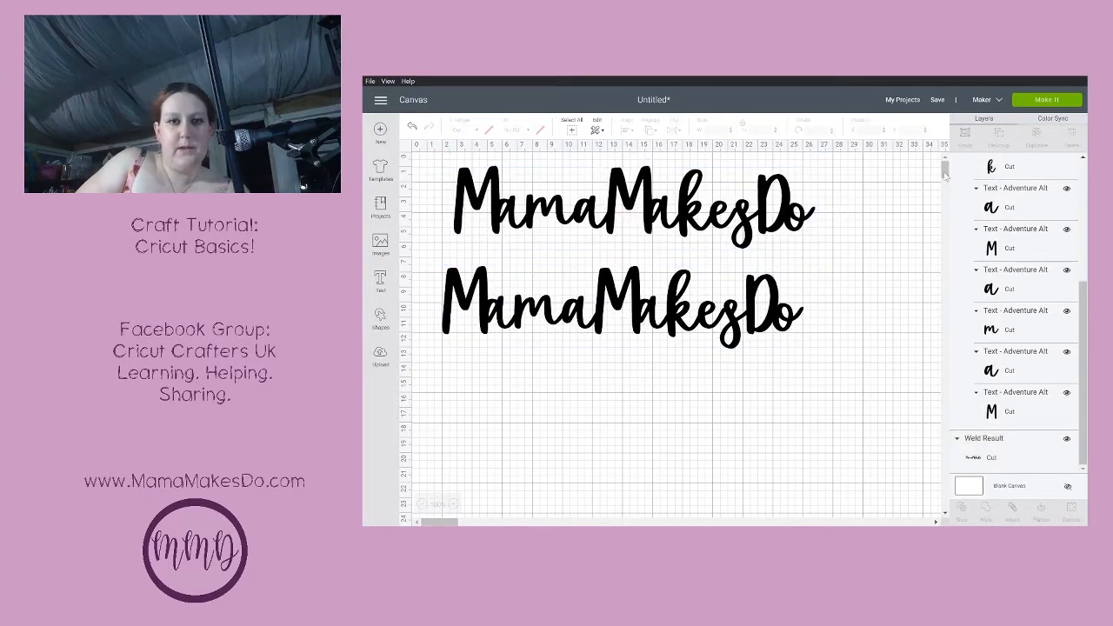
left_click(1026, 100)
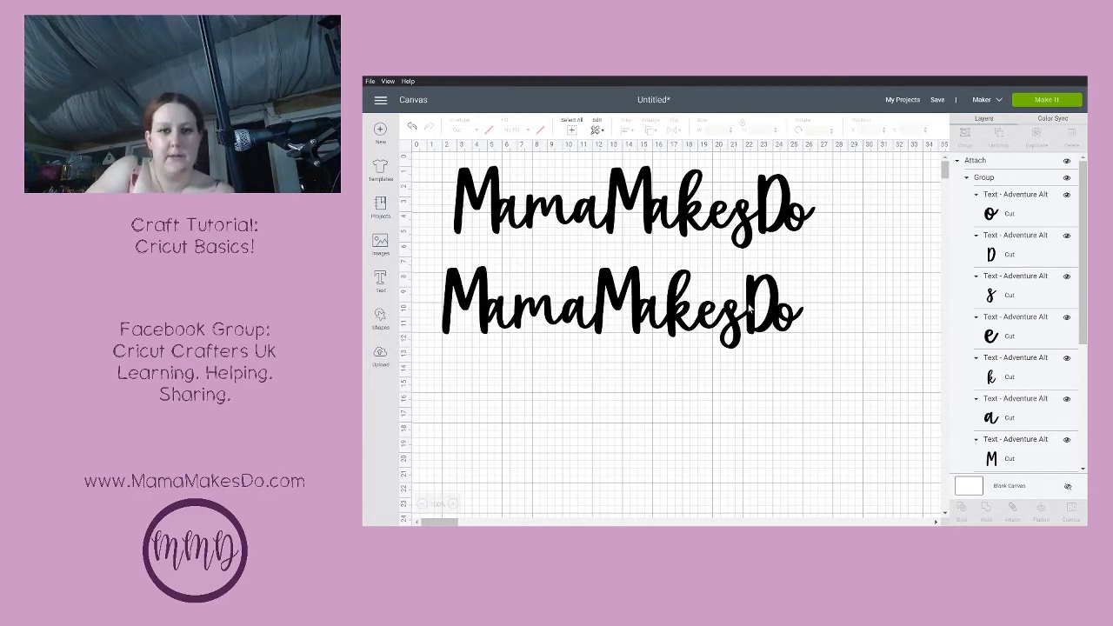
Move the attached lower text directly under the welded one, at about X 2.68, Y 8.04.
mouse_move(776, 335)
left_mouse_down()
mouse_move(765, 322)
mouse_move(785, 331)
mouse_move(783, 345)
left_mouse_up()
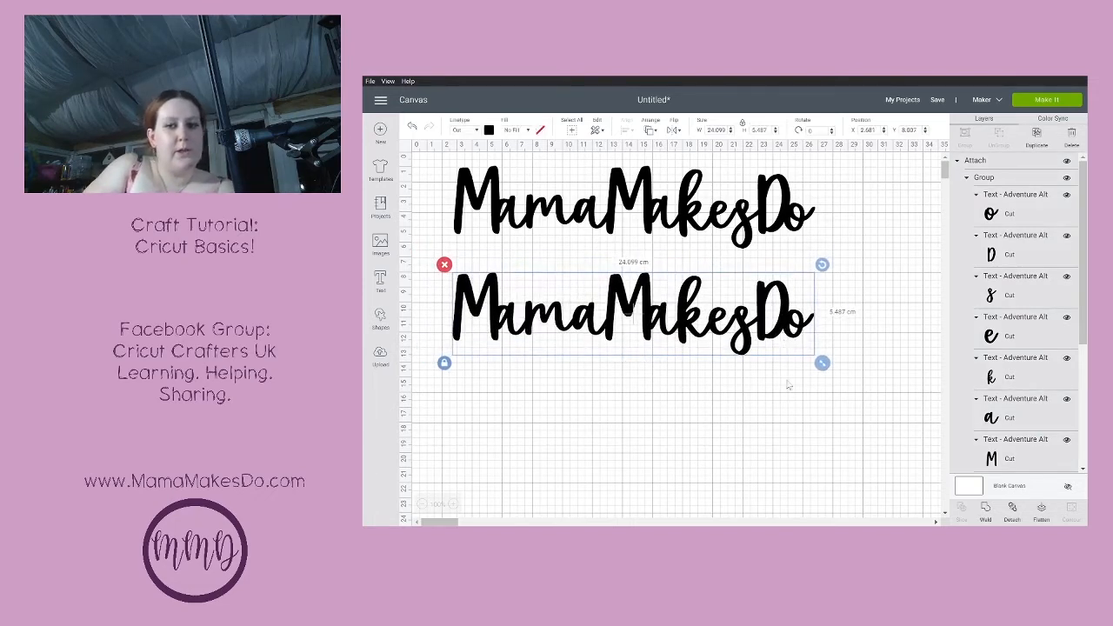
left_click(784, 385)
left_click(754, 337)
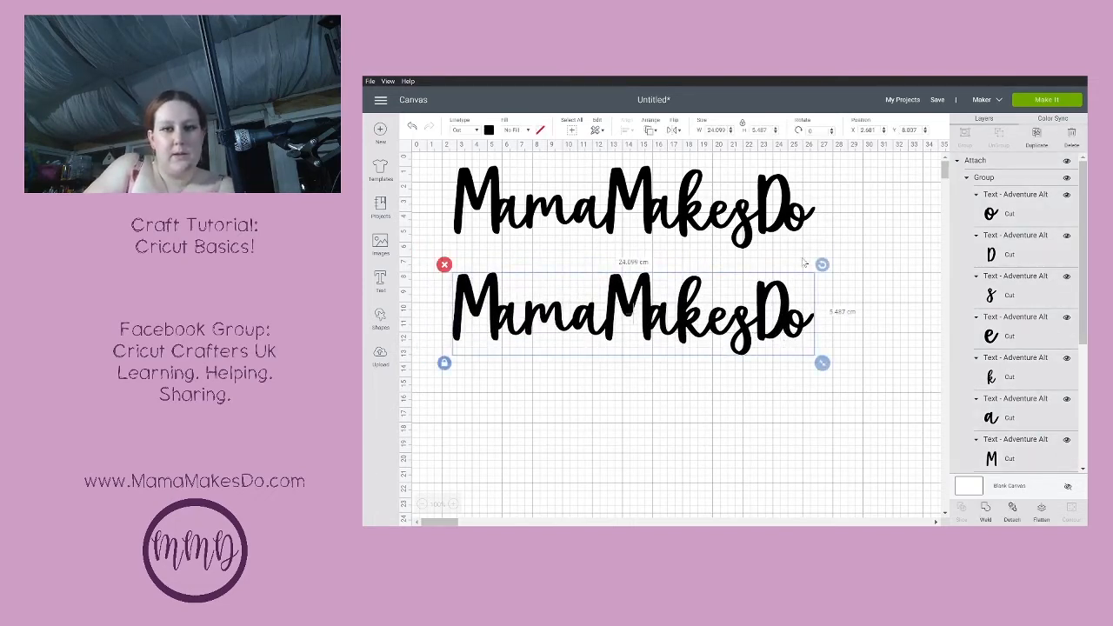
Examine the contour options of the welded upper text and close them without hiding any contours.
left_click(985, 513)
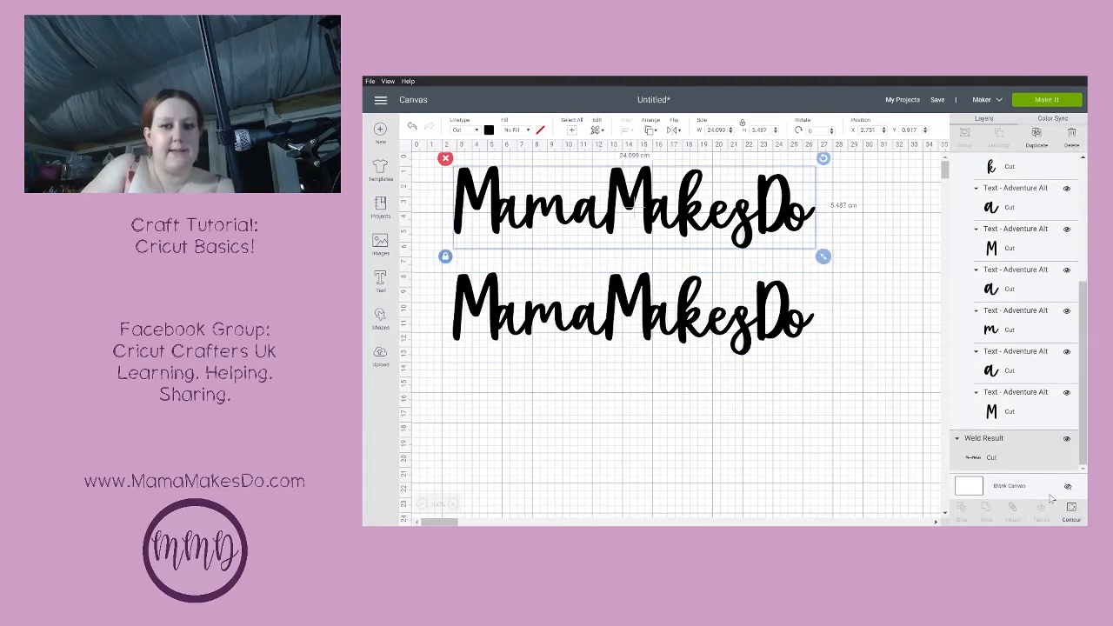
left_click(1070, 511)
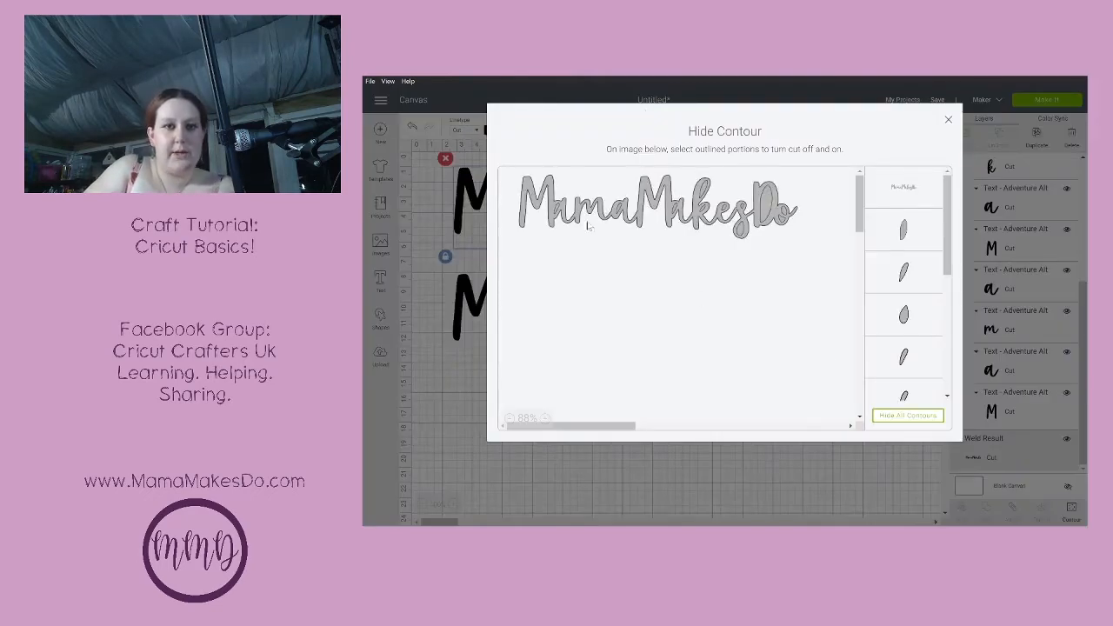
left_click(947, 121)
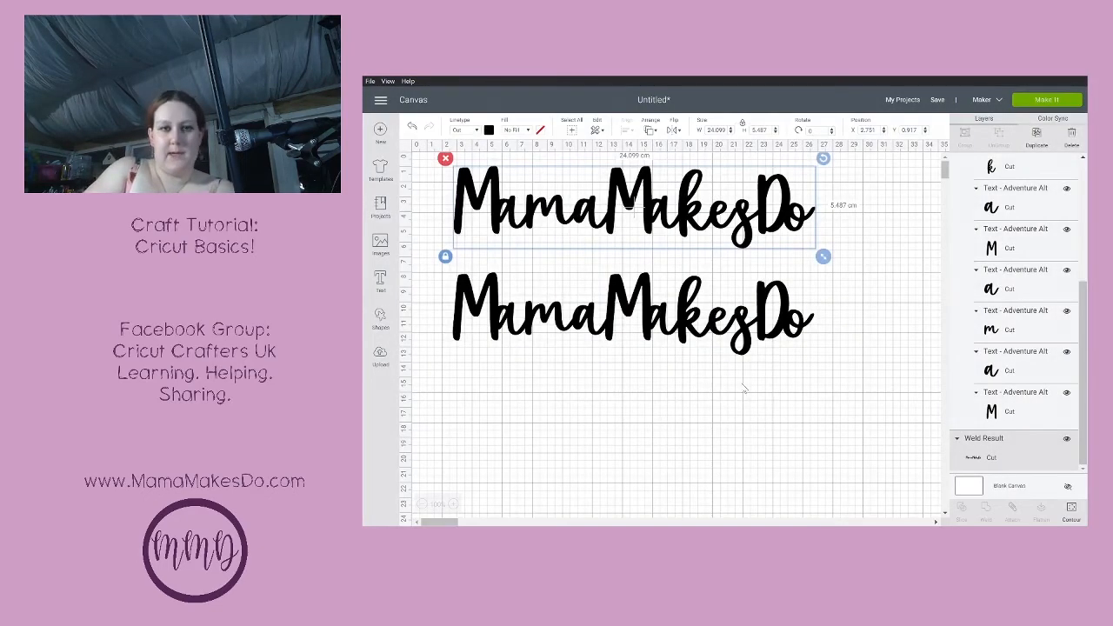
Detach the lower "MamaMakesDo" text and clear the selection.
left_click(752, 418)
left_click_drag(439, 265, 856, 374)
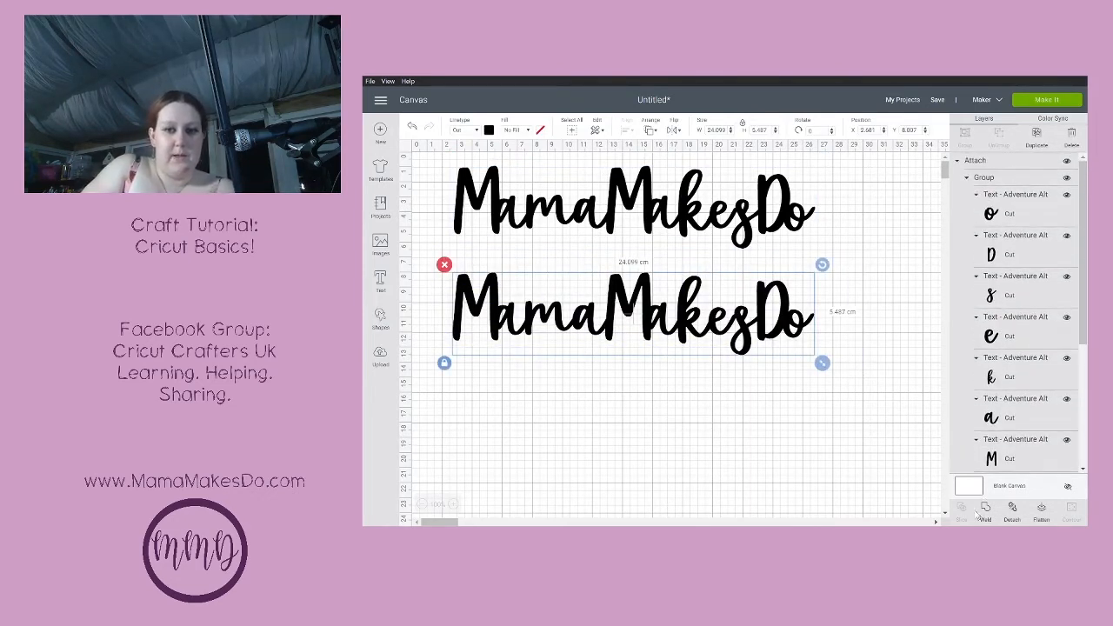
left_click(1012, 511)
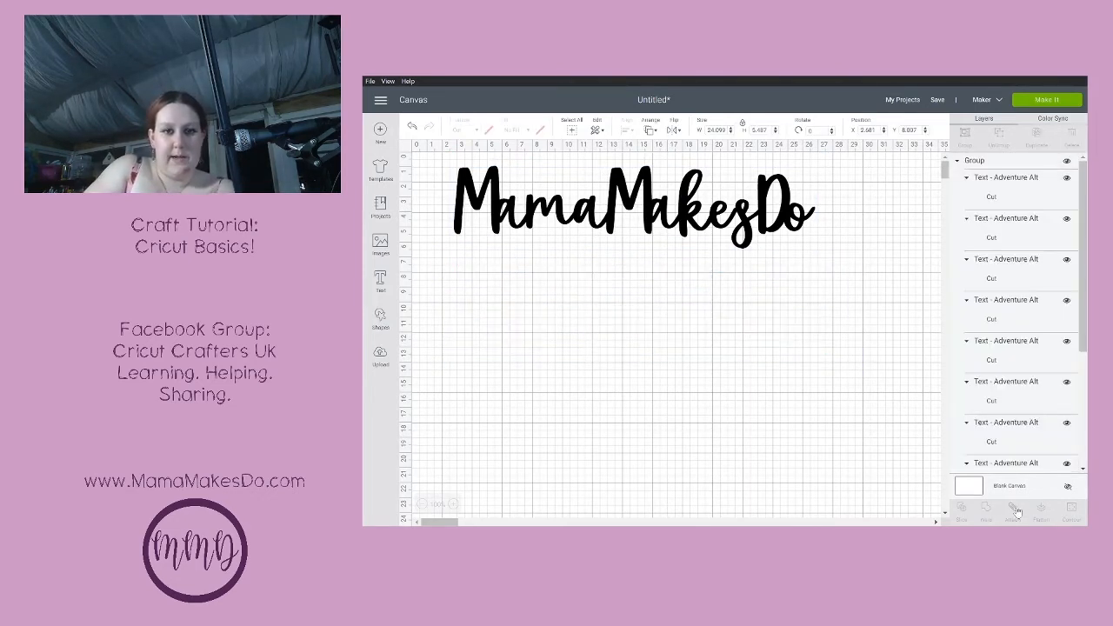
left_click(819, 422)
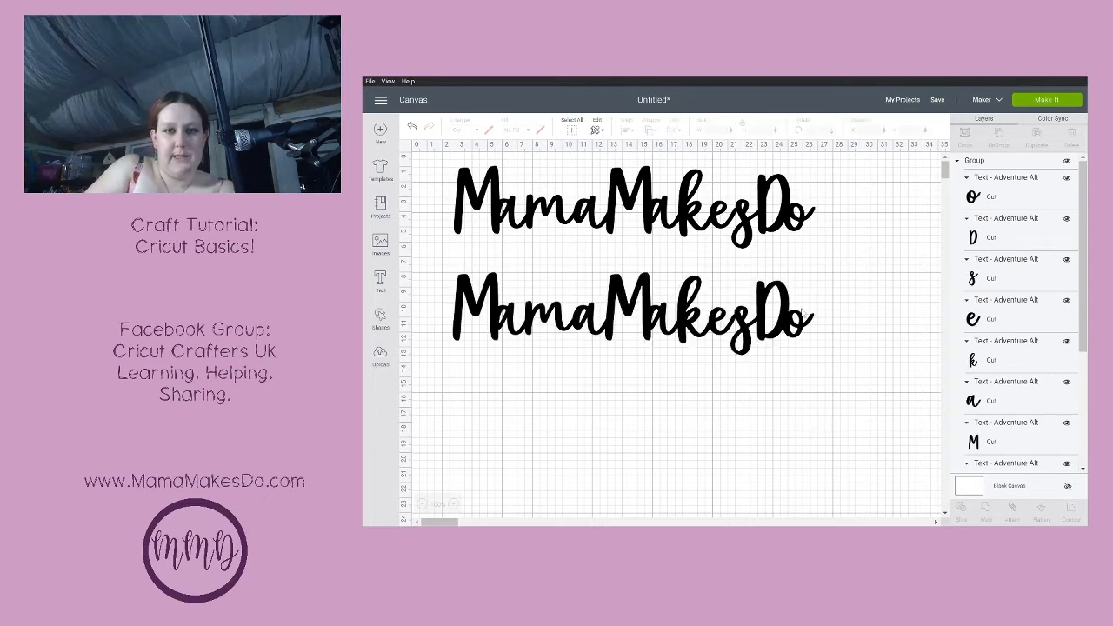
Attach the lower "MamaMakesDo" group again, move it to about X 2.58, Y 6.84, and clear the selection.
left_click(798, 323)
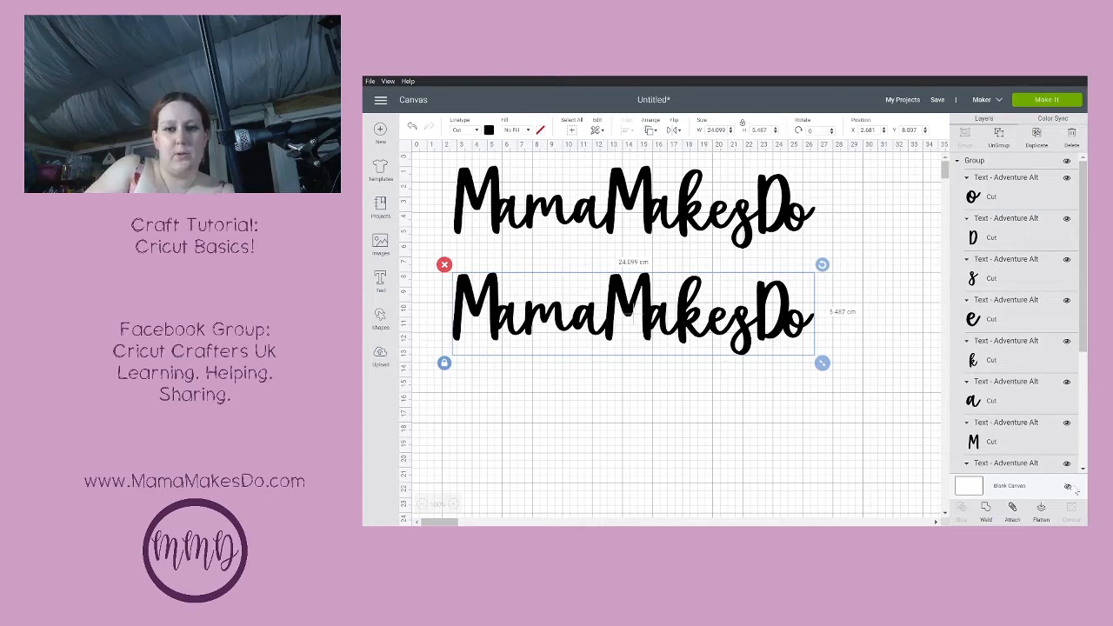
left_click(1012, 507)
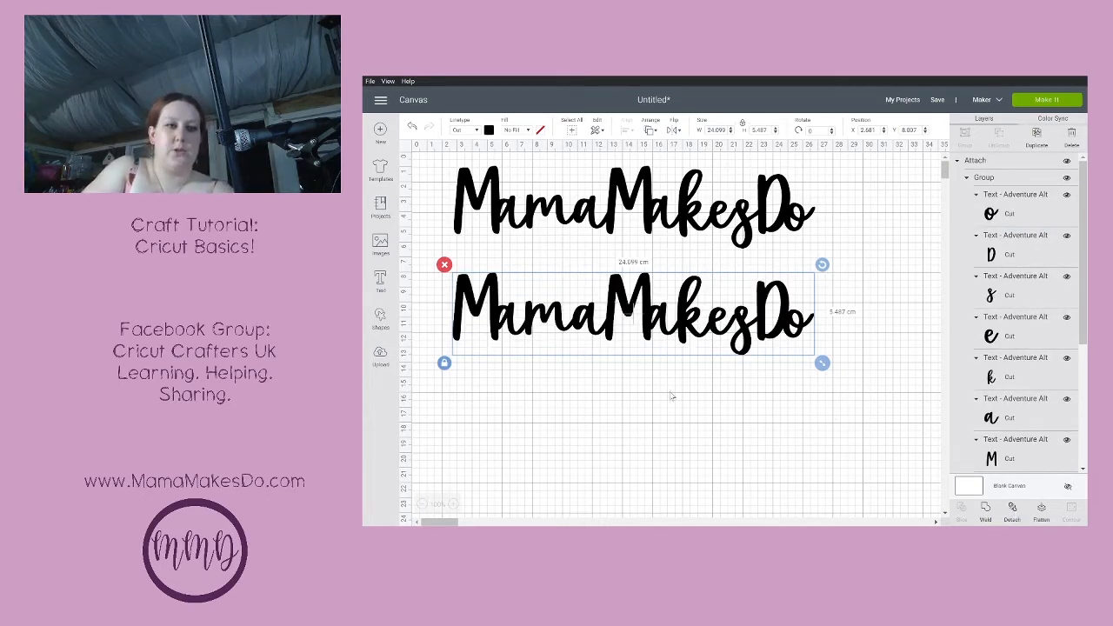
mouse_move(689, 331)
left_mouse_down()
mouse_move(685, 308)
mouse_move(684, 334)
left_mouse_up()
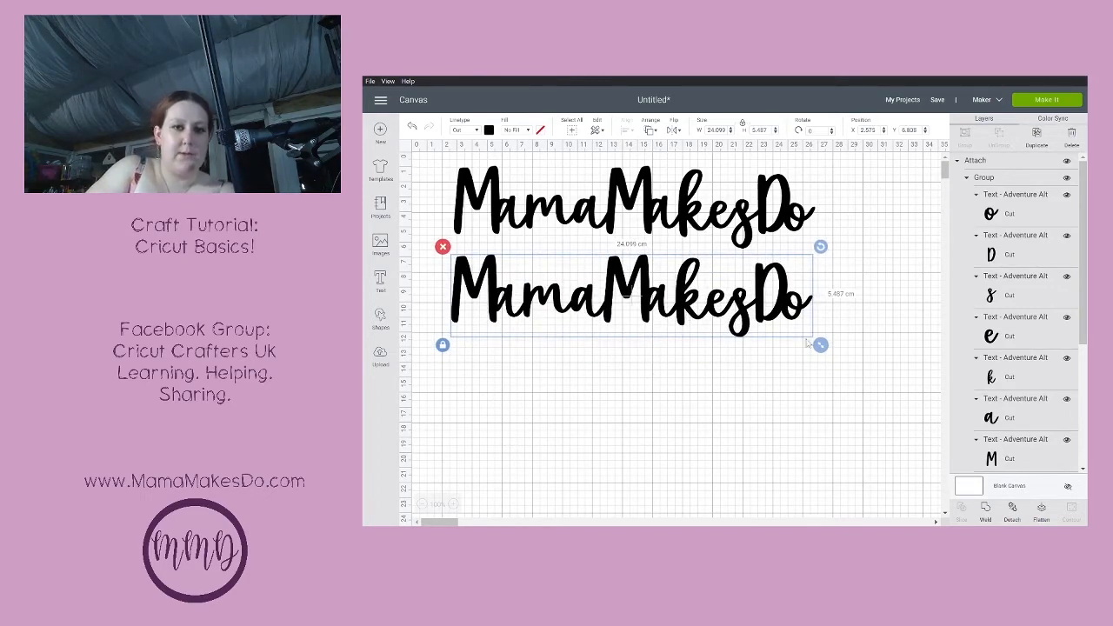
left_click(718, 374)
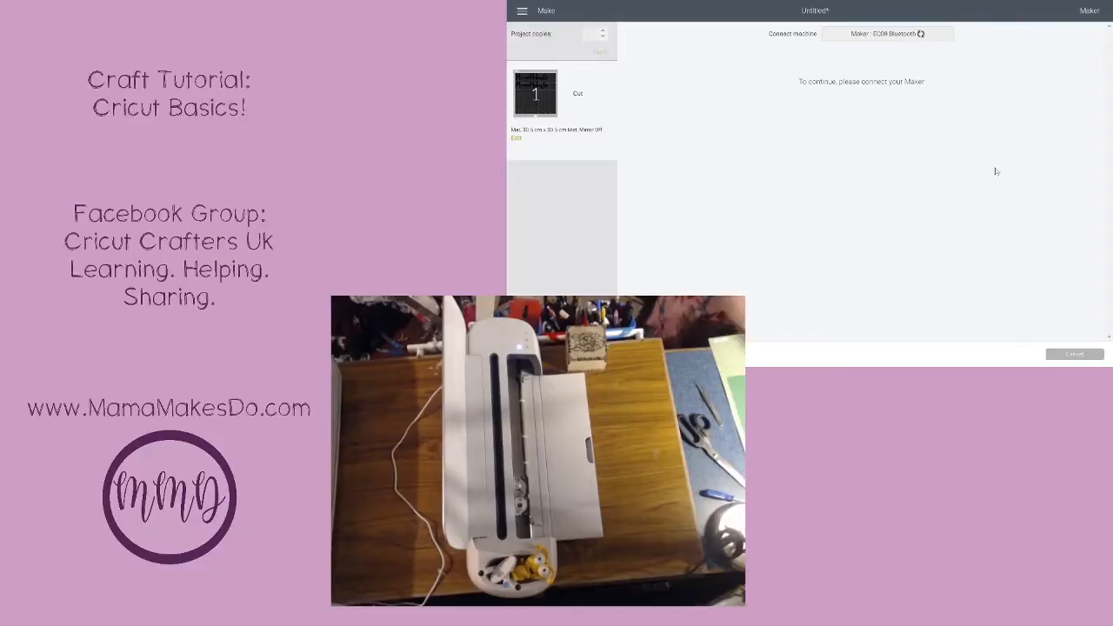
Proceed to making the project, set the material to Premium Outdoor Vinyl, and open the pressure options.
left_click(1035, 100)
left_click(933, 54)
type("cu")
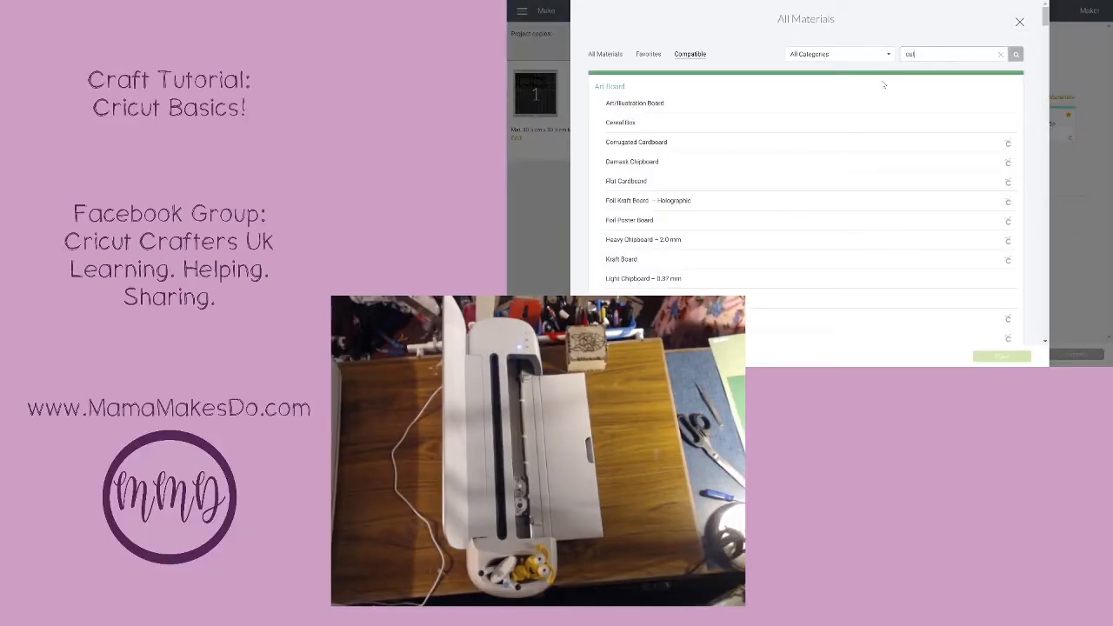
left_click(1015, 53)
left_click(665, 117)
left_click(1001, 356)
left_click(703, 112)
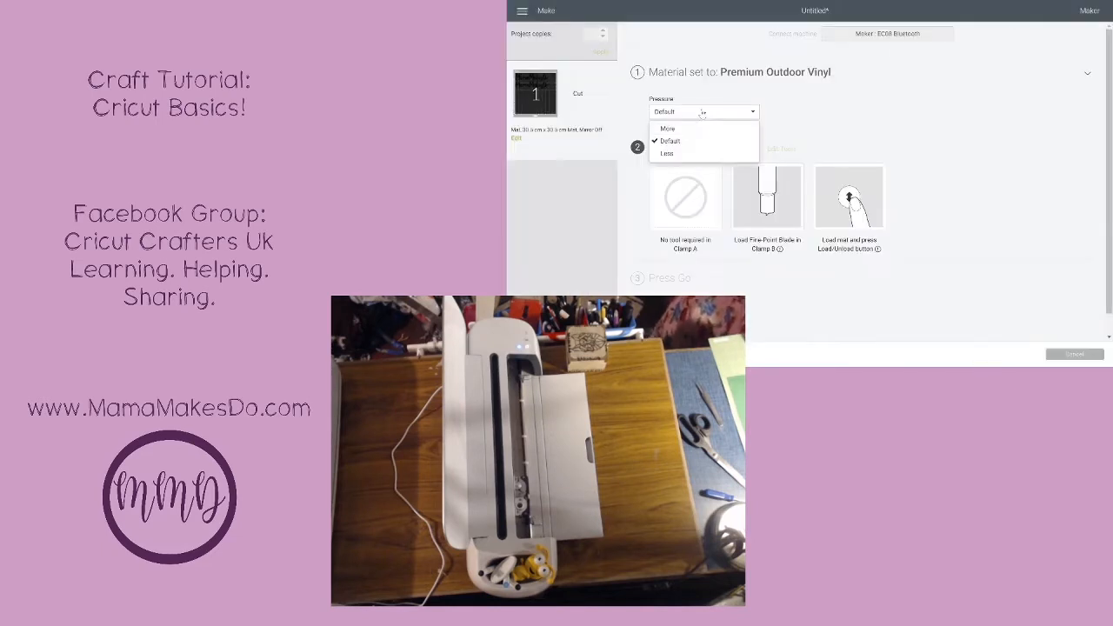